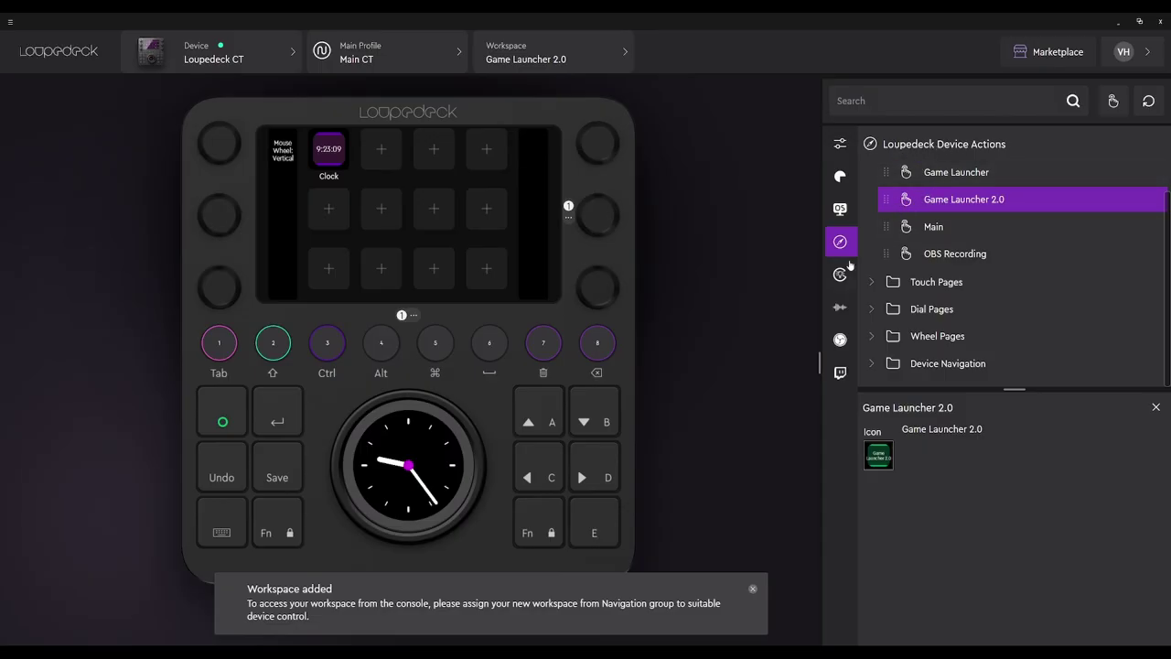
Assign the Game Launcher 2.0 workspace to round button 4 and remove the Clock tile
left_click_drag(920, 204, 382, 356)
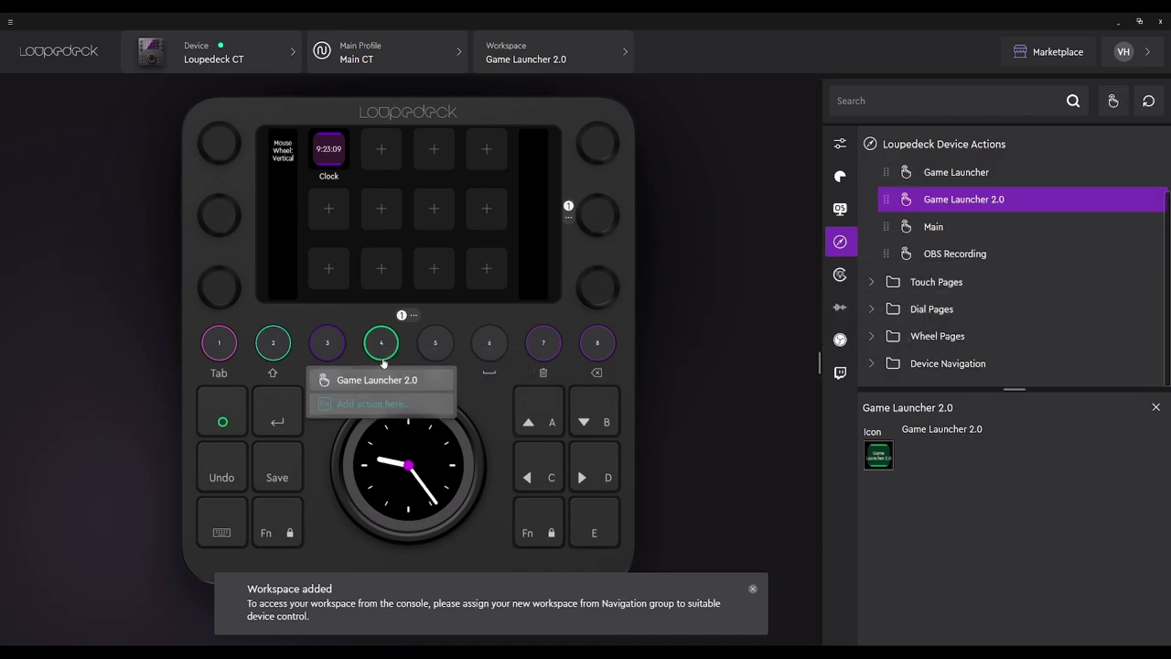
left_click(346, 135)
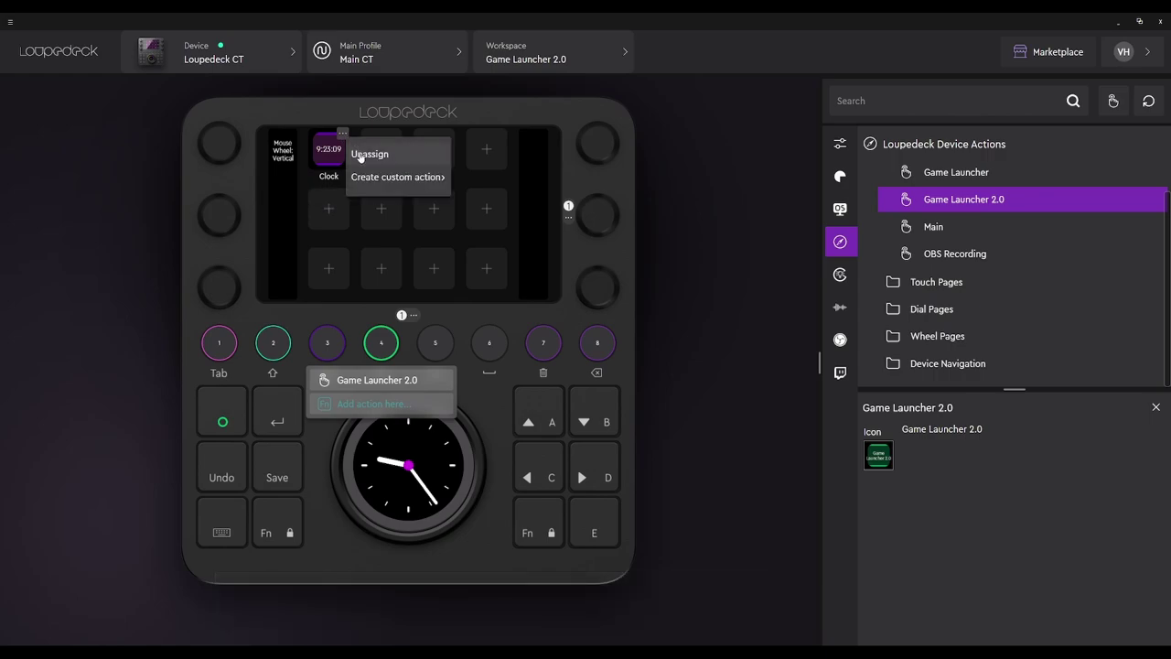
left_click(370, 154)
Delete the first dial's Mouse Wheel: Vertical and Mouse Click (Left) actions
left_click(219, 142)
left_click(180, 133)
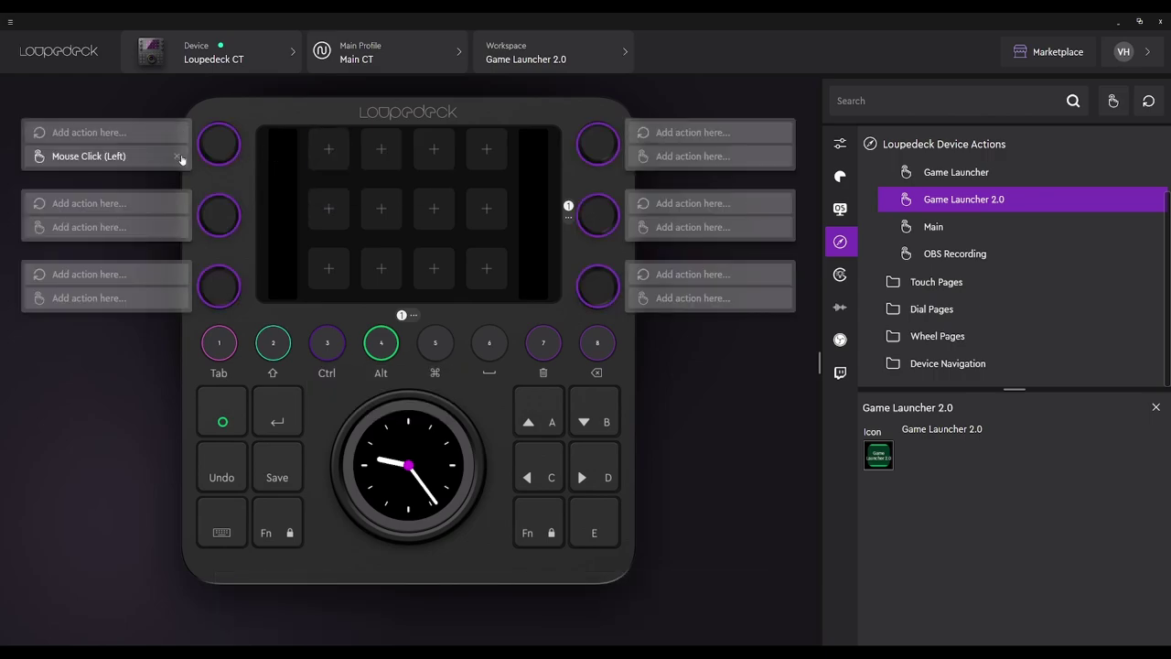
left_click(181, 156)
left_click(312, 160)
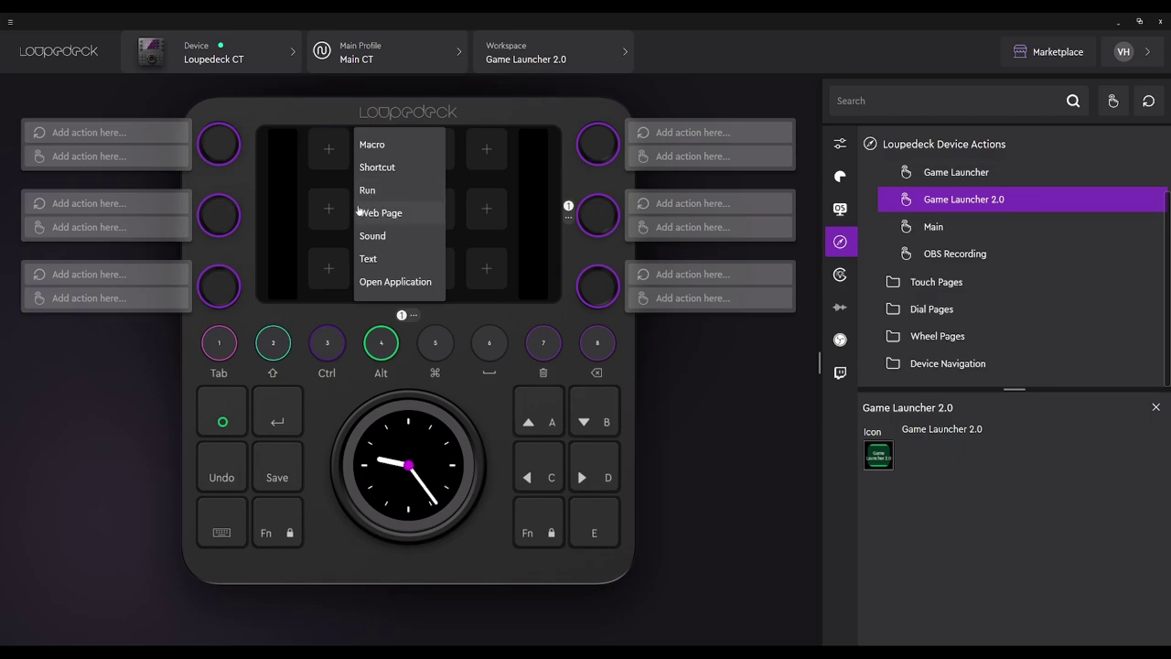
From the Custom actions list, start a Web Page action on the top-left touch tile
left_click(293, 192)
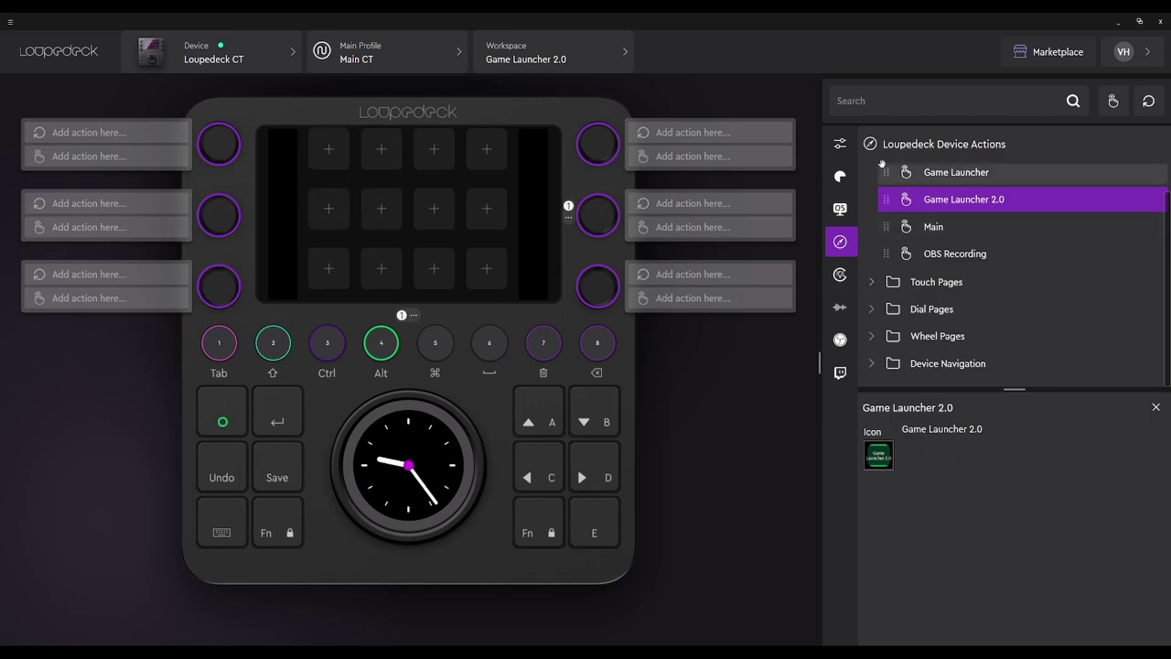
left_click(839, 179)
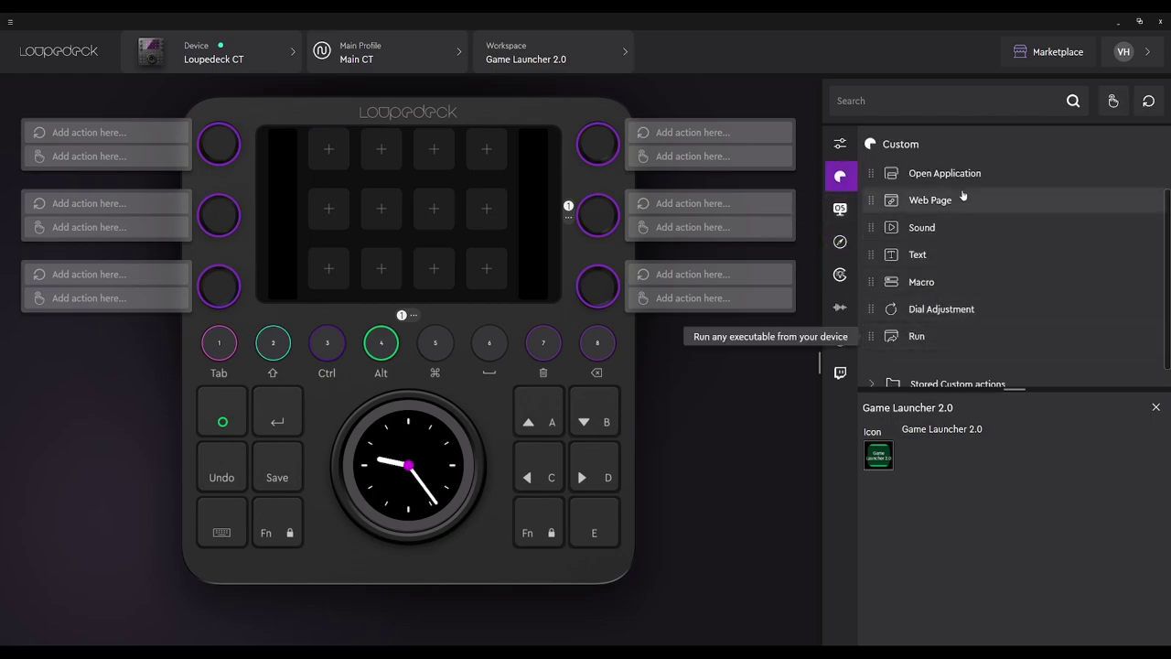
left_click(329, 146)
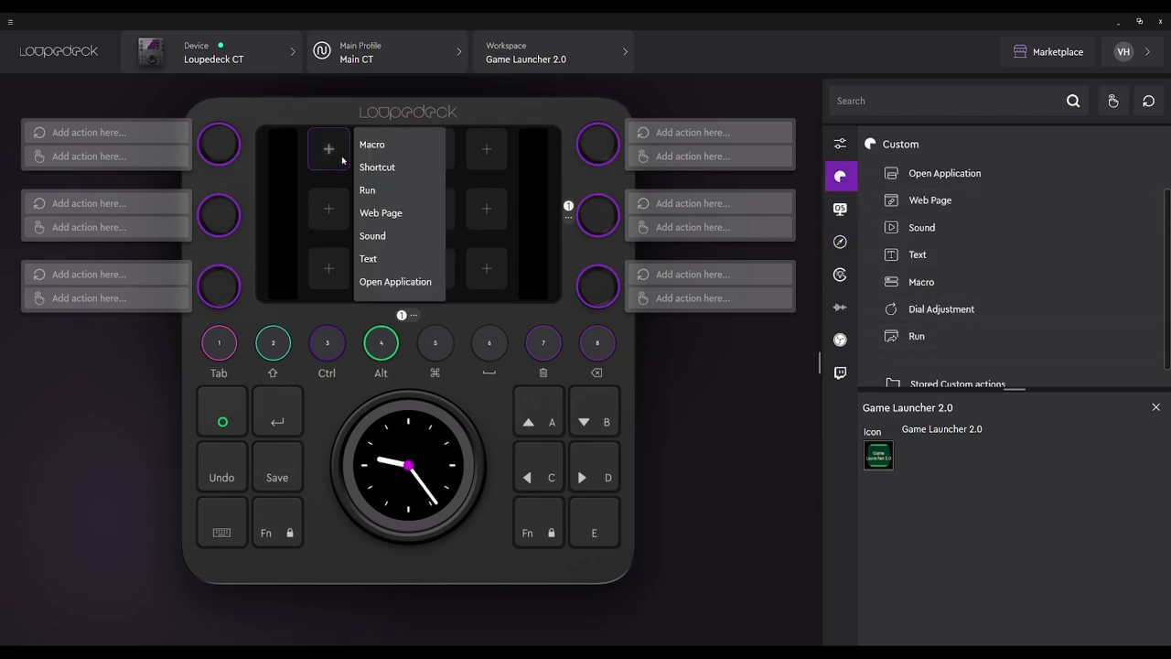
left_click(380, 214)
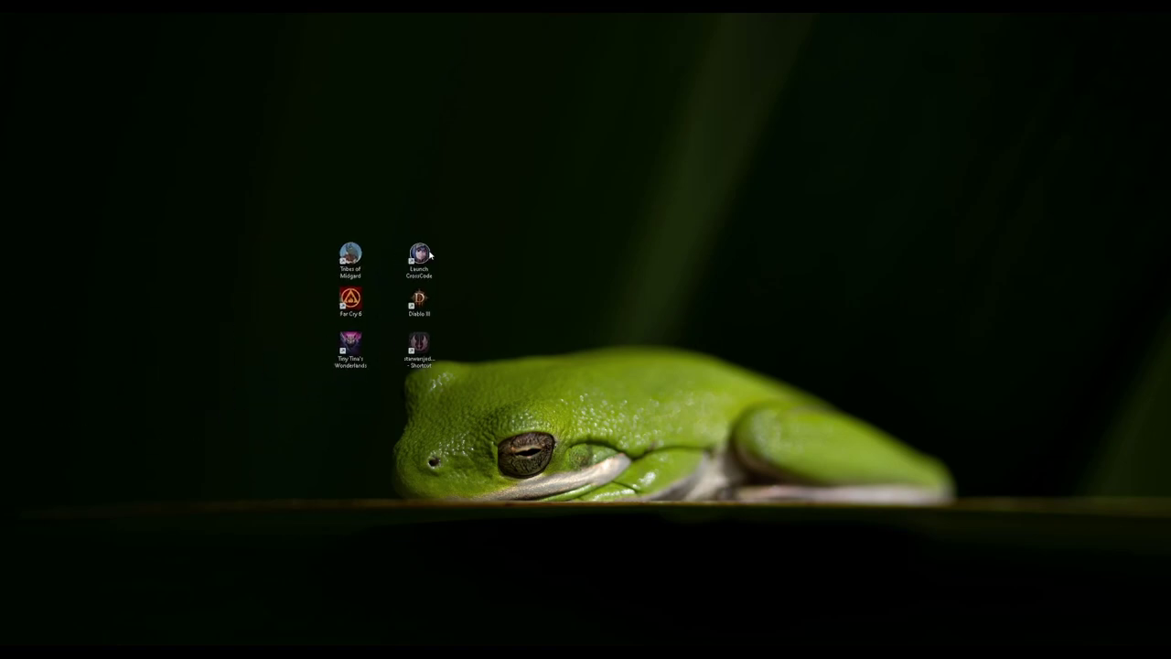
Copy the Tribes of Midgard shortcut's launch URL from its Properties and return to Loupedeck
left_click_drag(396, 132, 494, 399)
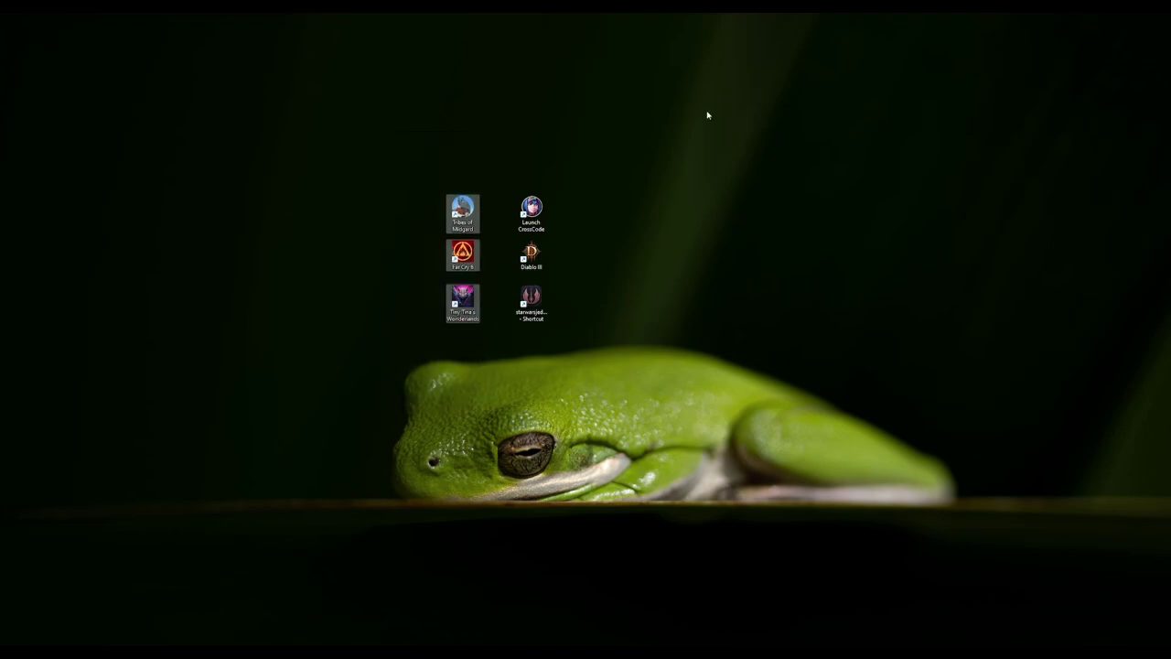
left_click_drag(506, 166, 574, 356)
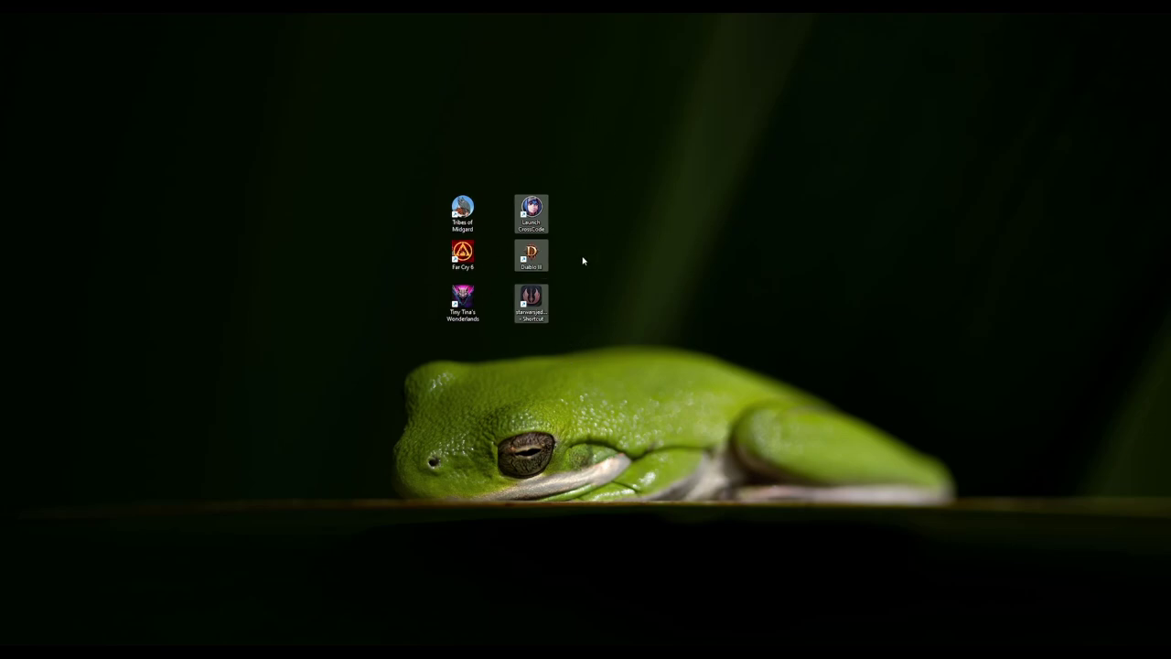
left_click(14, 459)
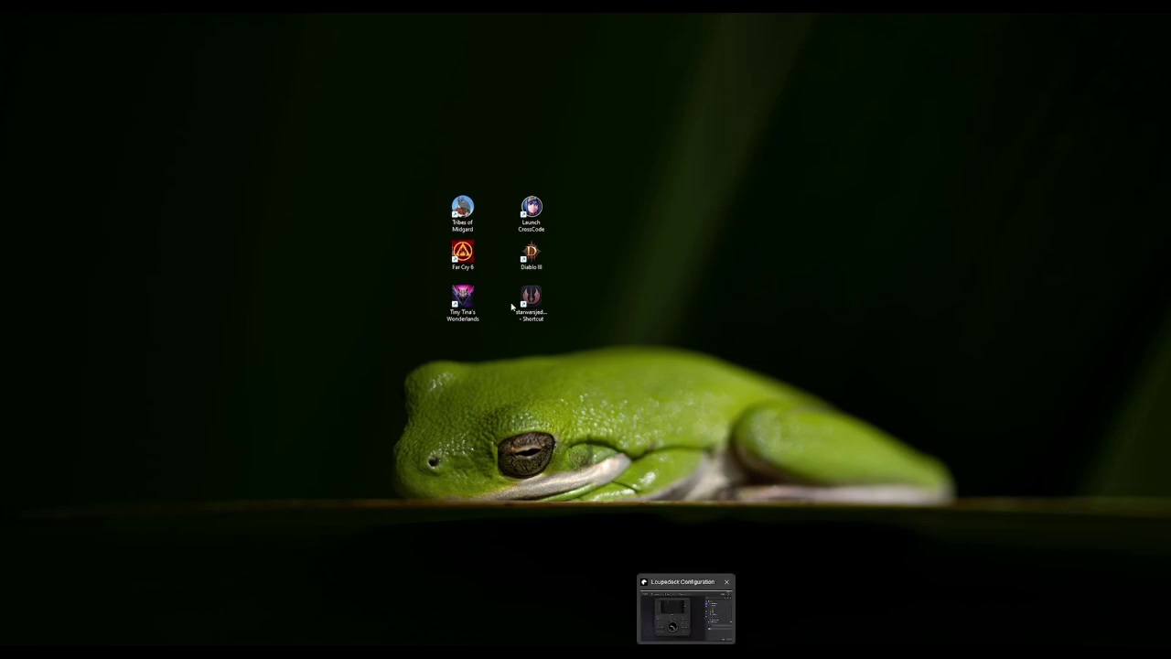
right_click(456, 213)
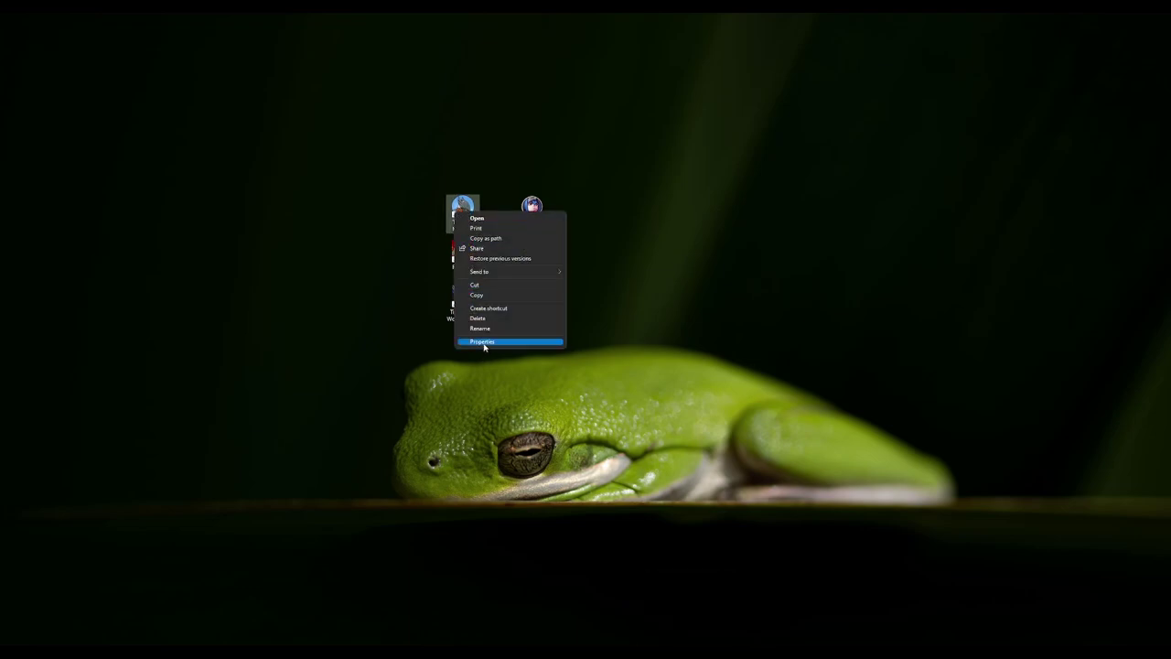
left_click(484, 337)
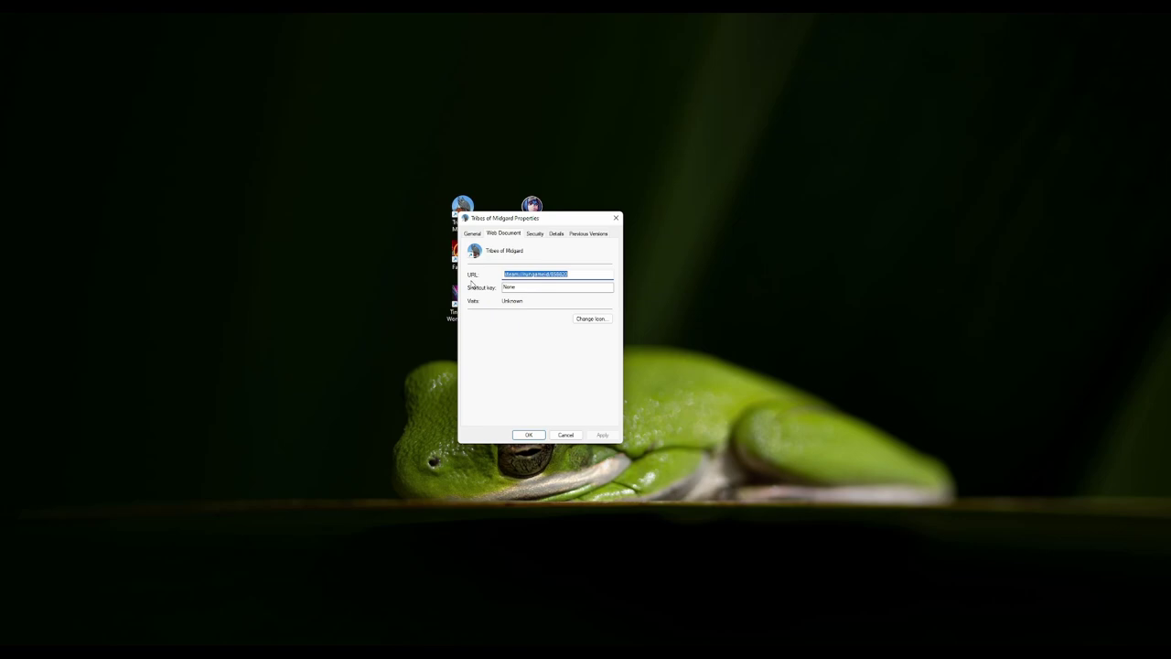
right_click(544, 275)
left_click(560, 302)
left_click(535, 435)
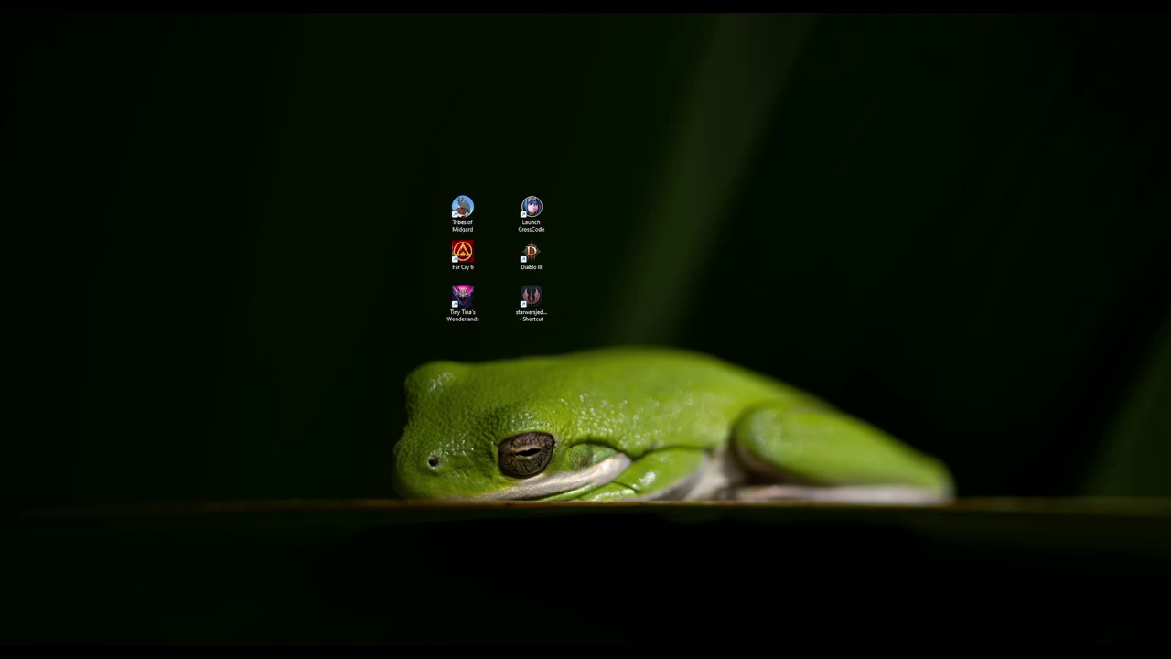
key("alt+Tab")
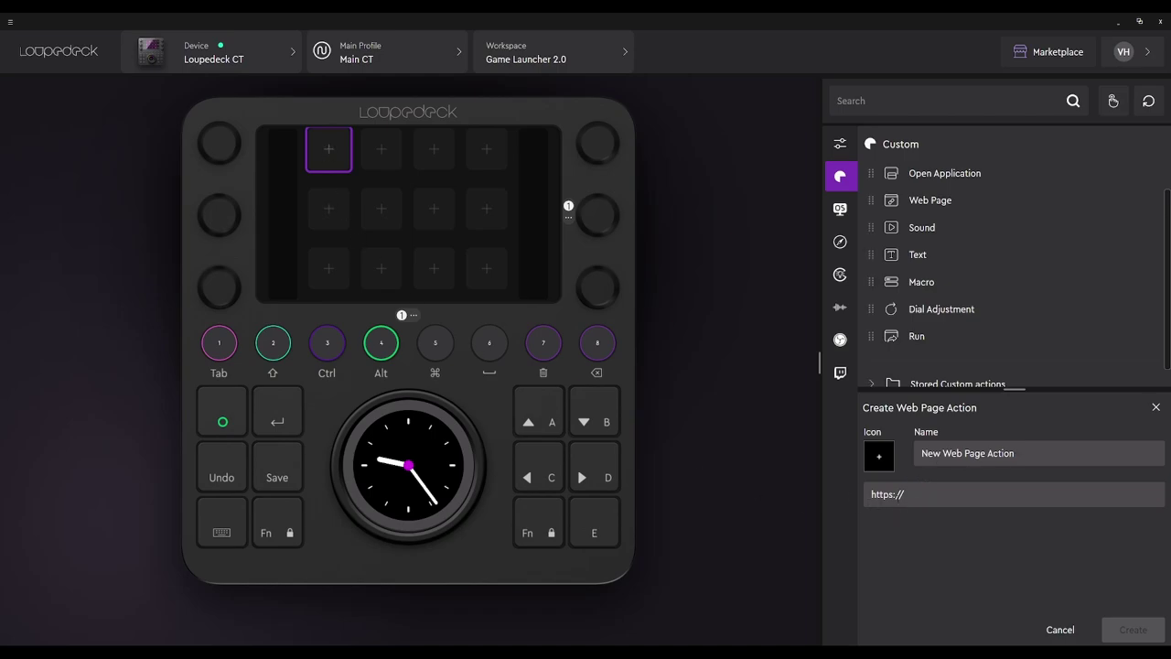
Paste steam://rungameid/858820 as the address, name it 'Tribes of Midgard', and open the icon editor
left_click_drag(906, 494, 827, 494)
type("steam://rungameid/858820")
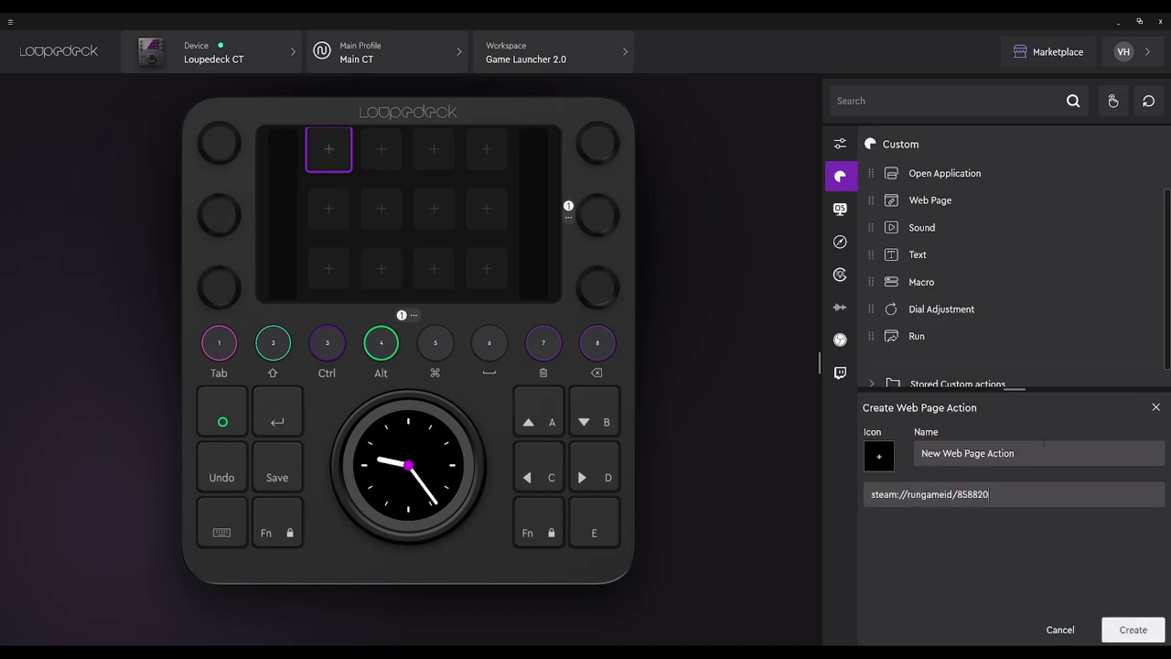
key("shift+Tab")
type("Tribes of Midgards")
left_click(879, 460)
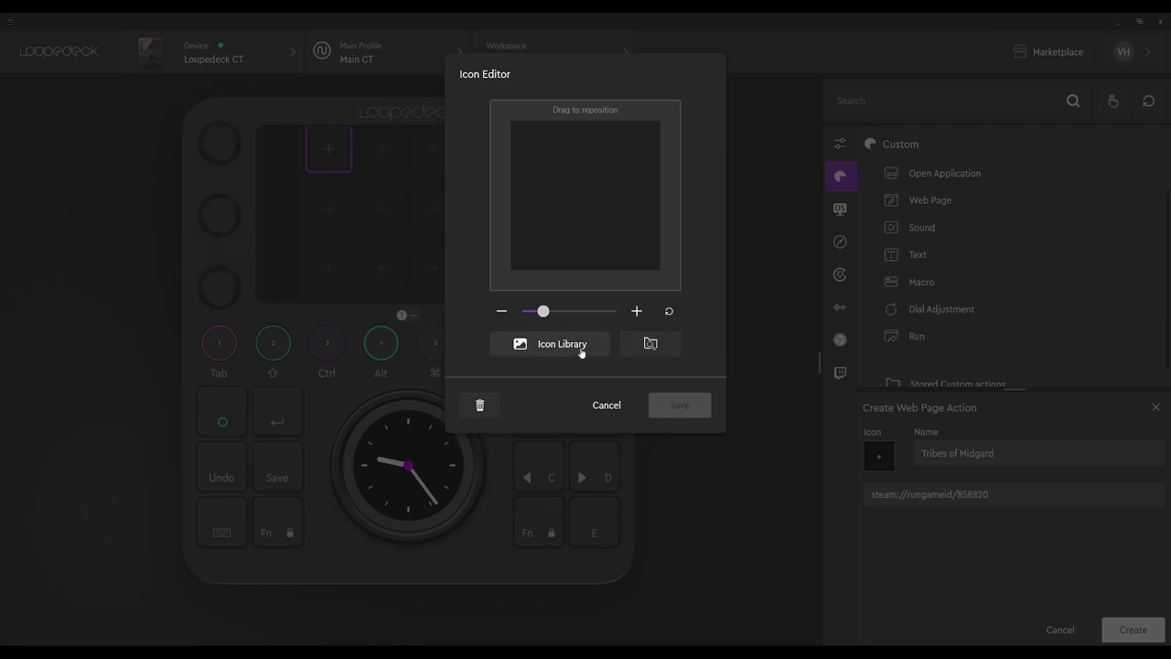
Use Tribes of Midgard.png from Game Icons as the icon and create the action
left_click(655, 346)
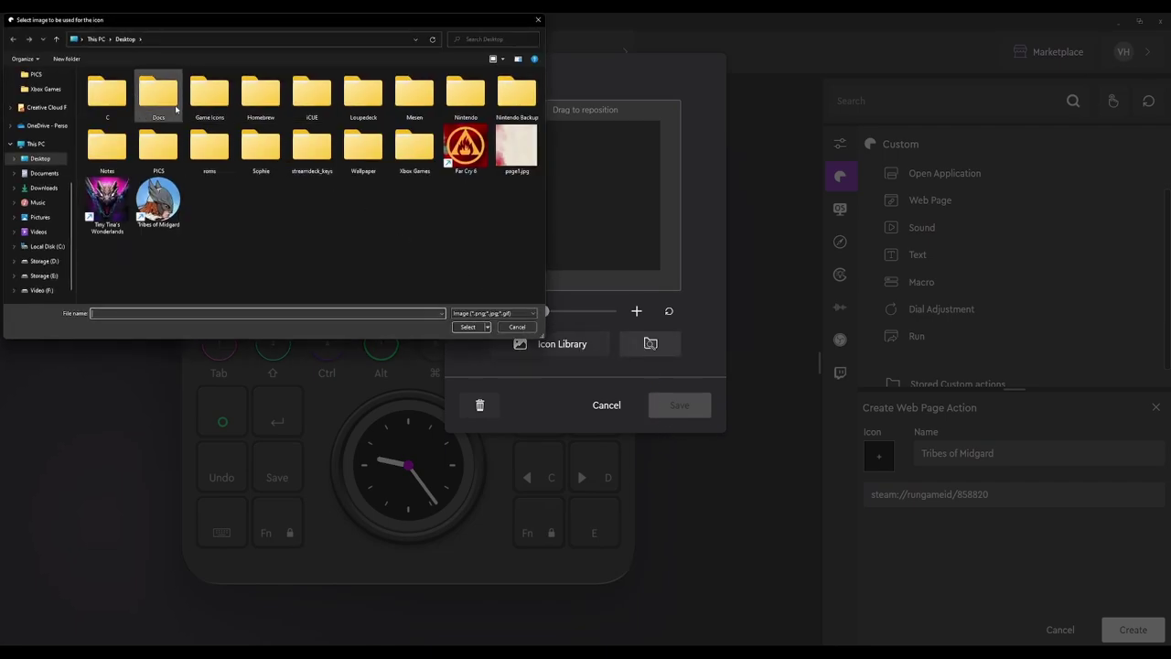
double_click(210, 96)
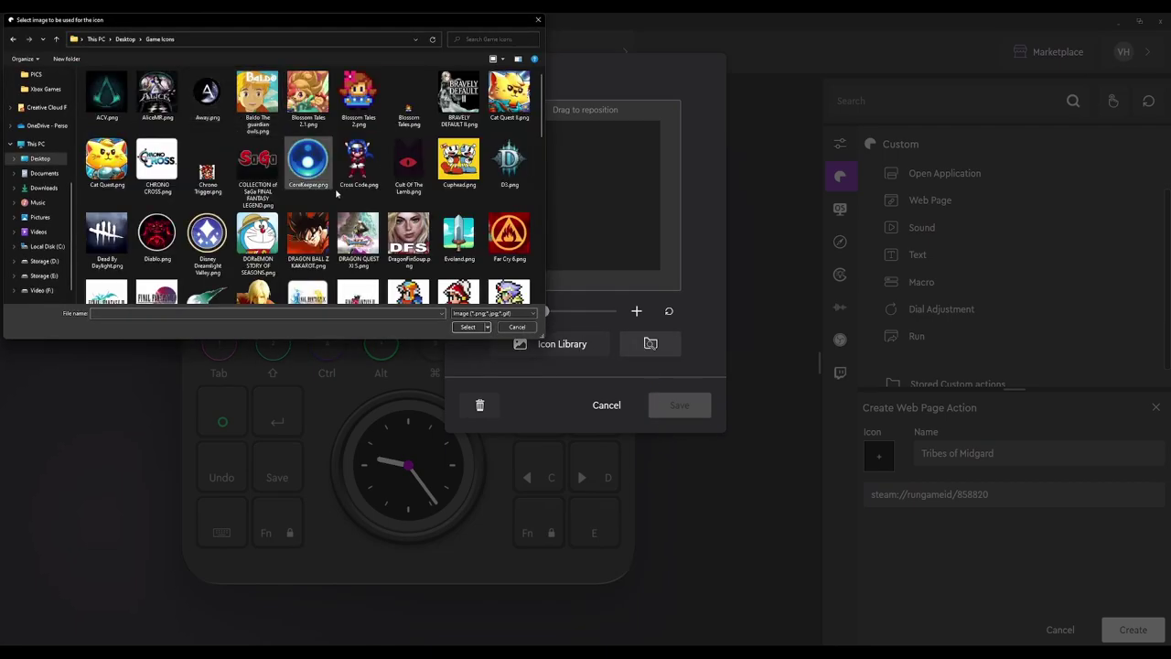
scroll(356, 216, "down", 2)
scroll(356, 216, "down", 10)
left_click(459, 203)
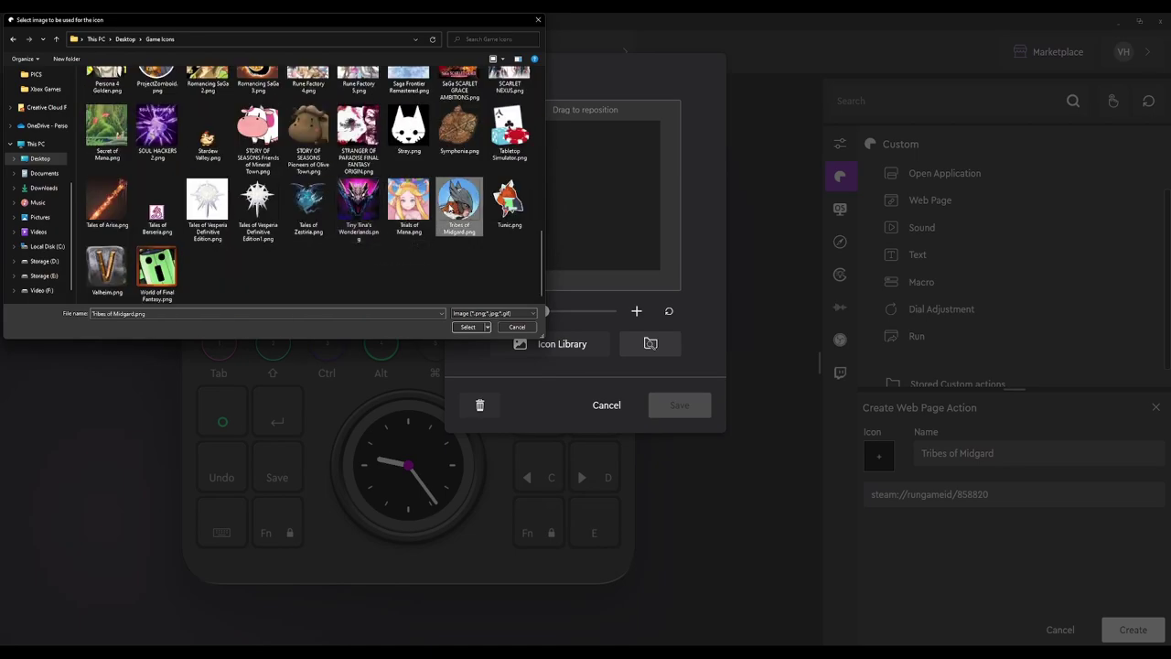
left_click(467, 327)
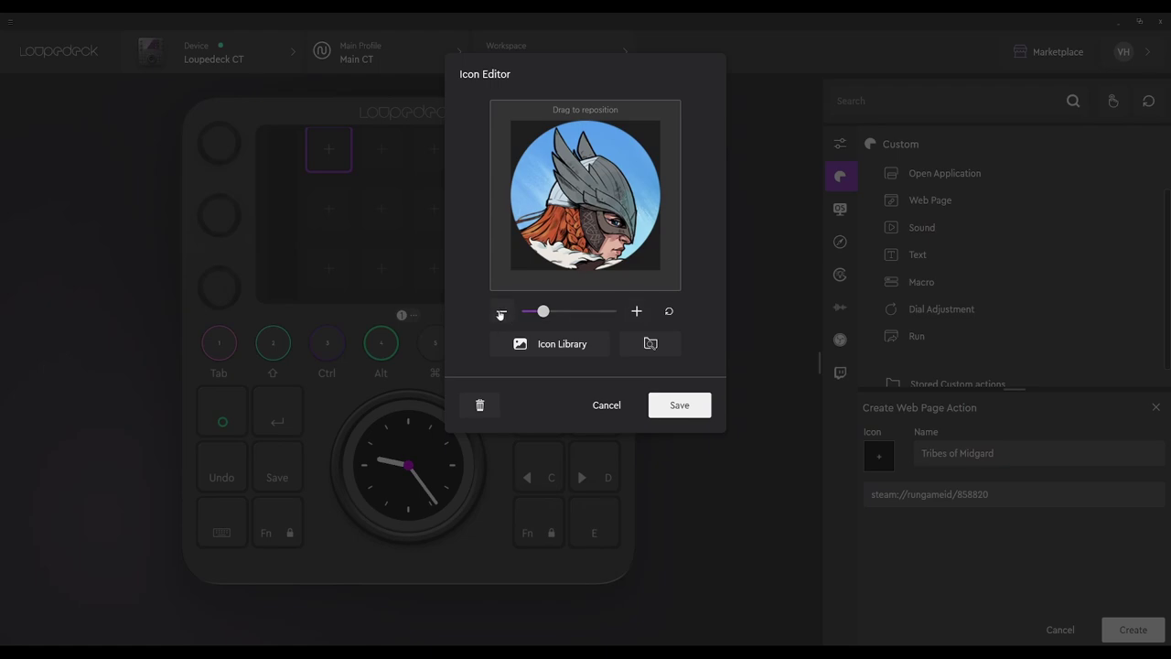
left_click(637, 312)
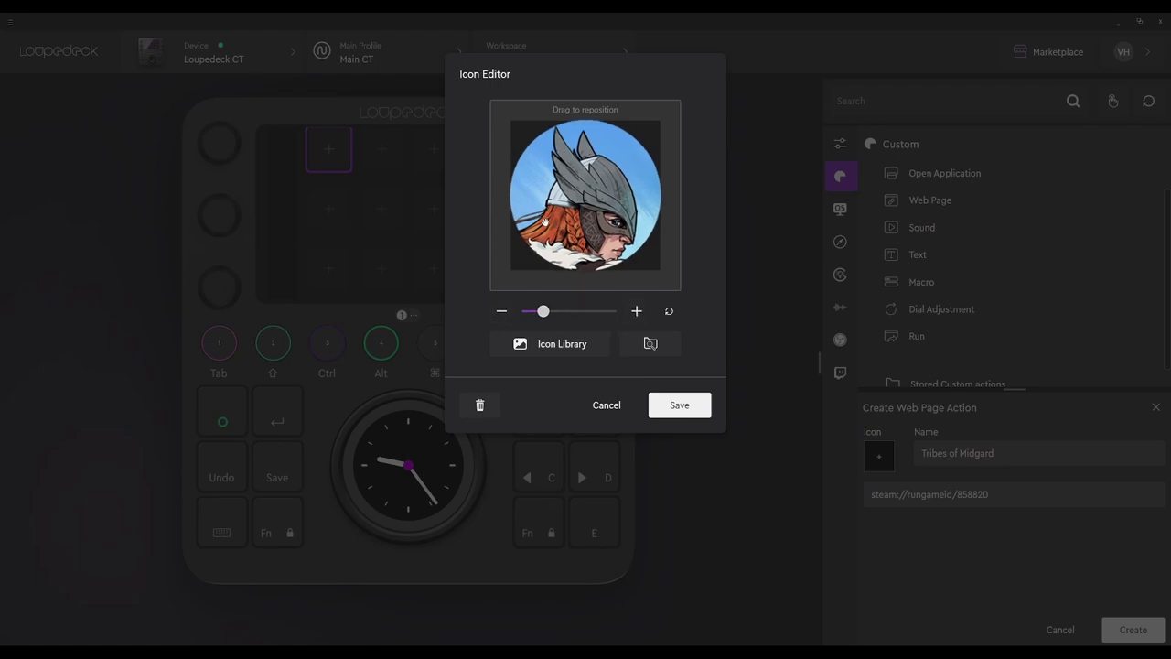
left_click(501, 311)
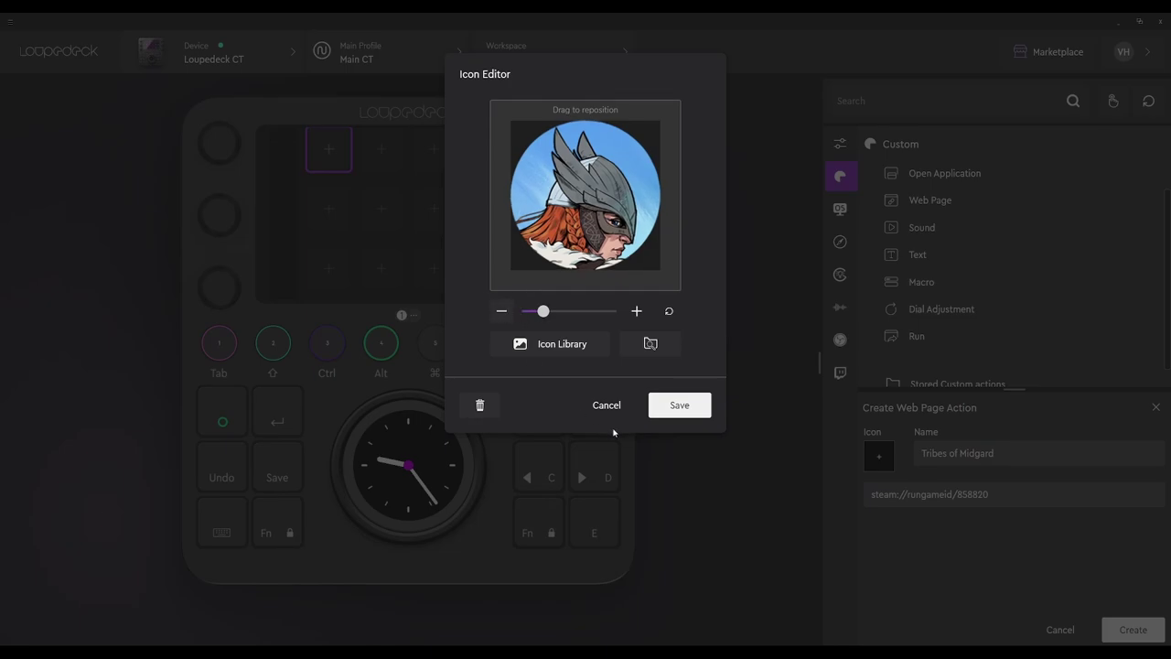
left_click(679, 406)
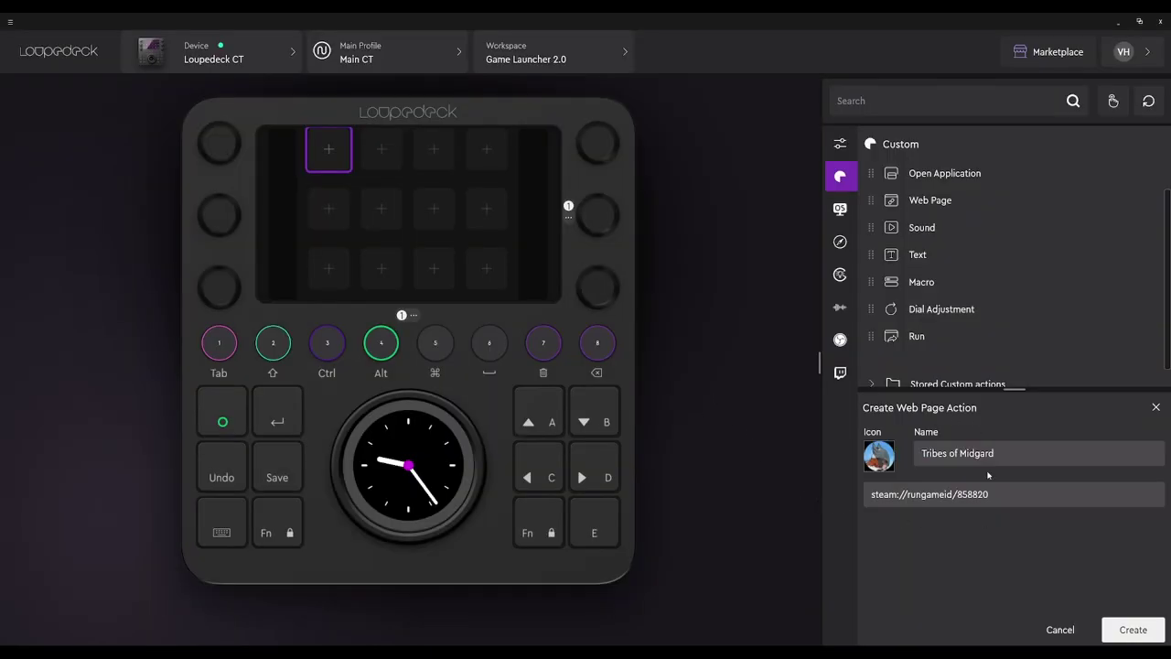
left_click(1133, 629)
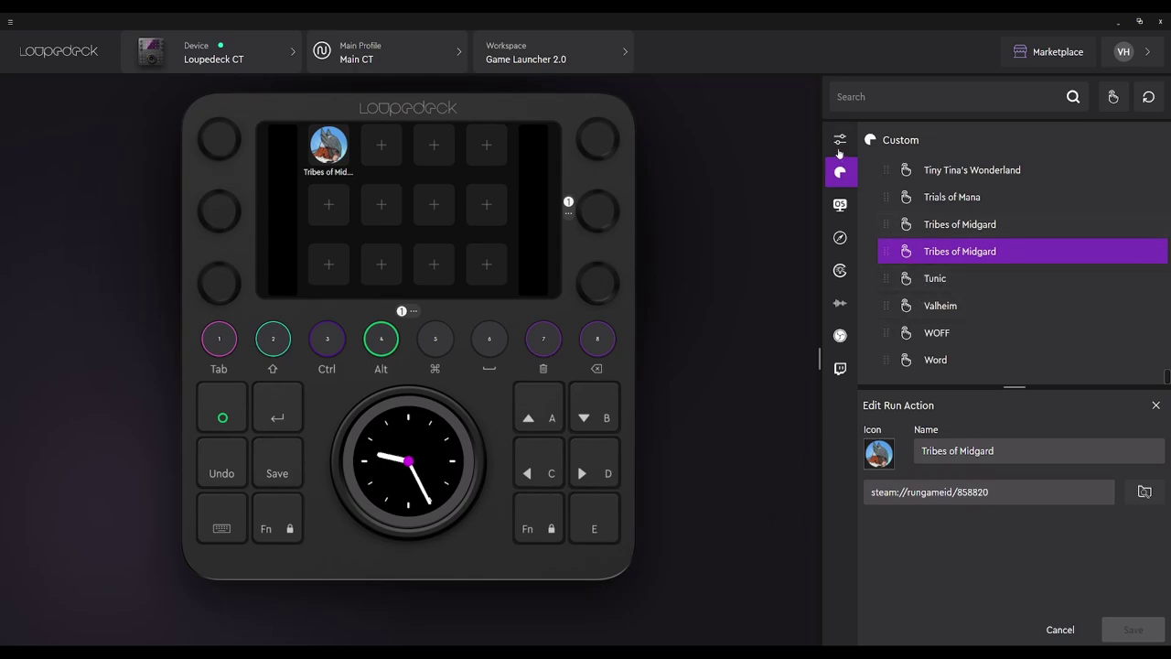
Start a Web Page action on the second touch tile and minimize Loupedeck
left_click(385, 161)
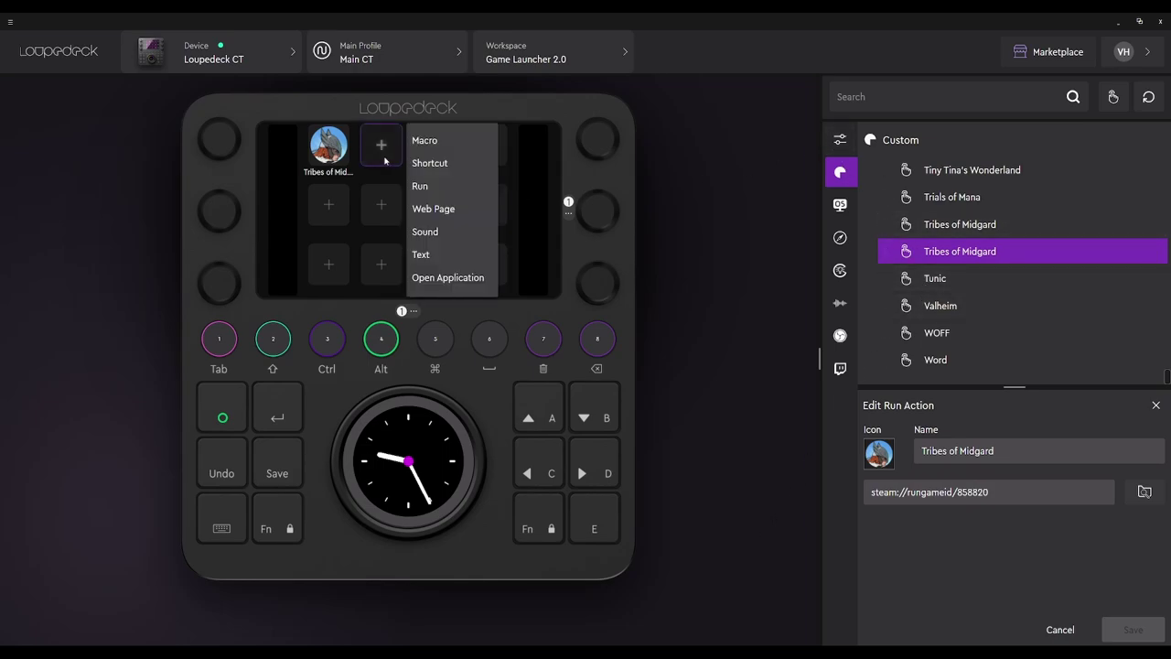
left_click(423, 210)
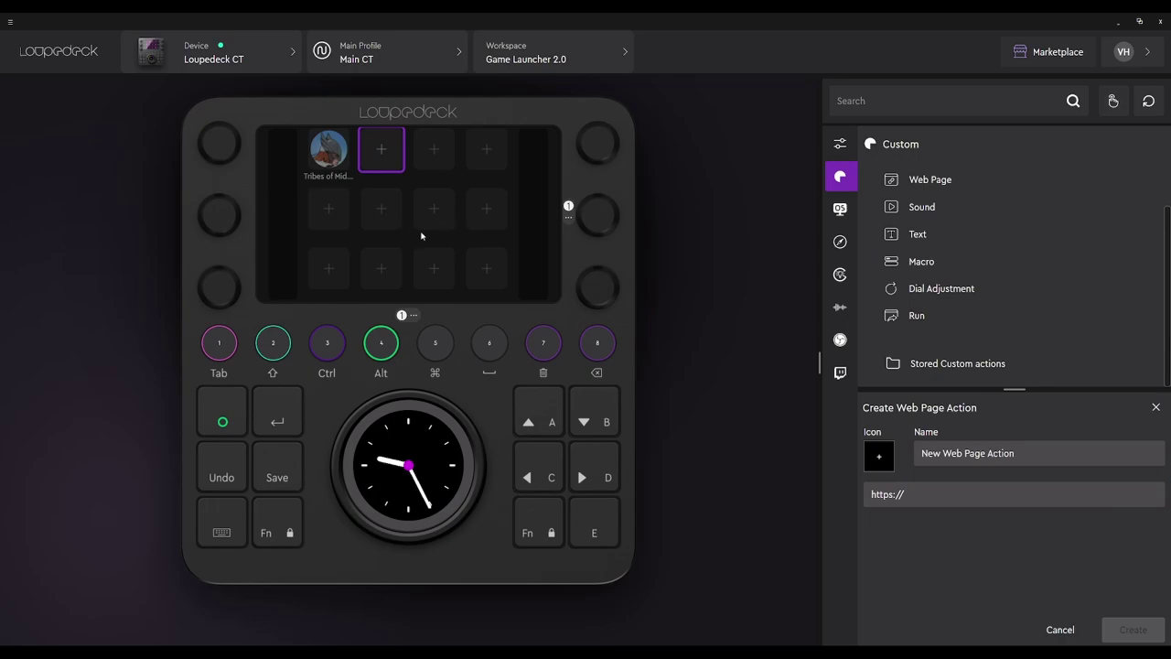
left_click(1118, 21)
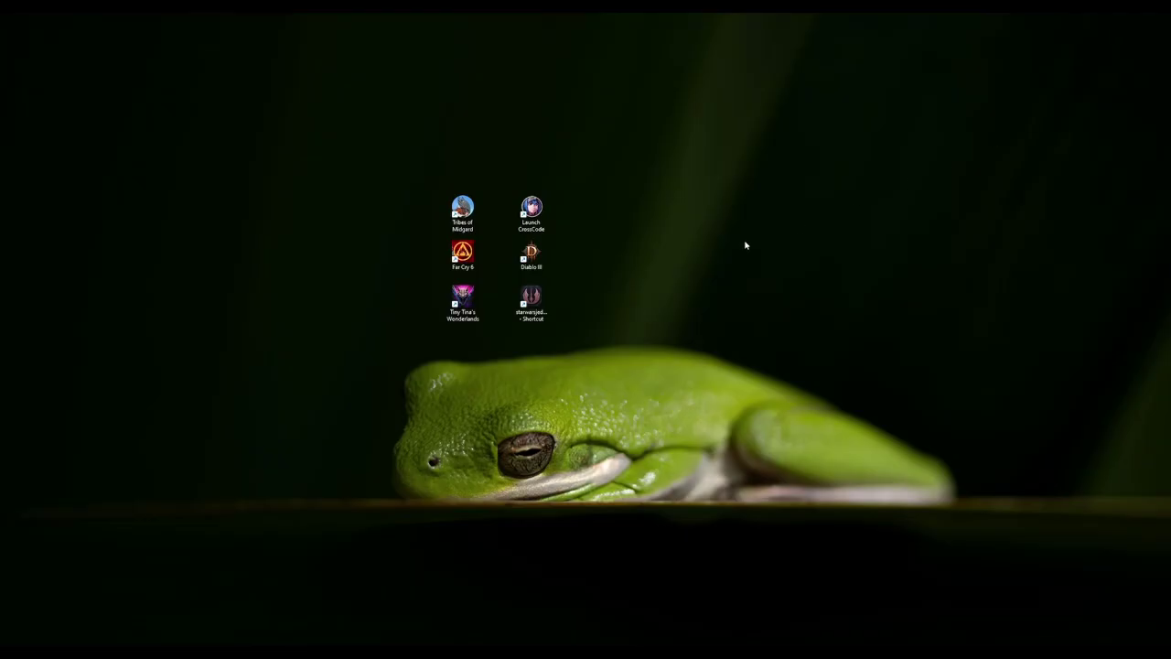
Copy the Far Cry 6 shortcut's launch URL from its Properties and switch back to Loupedeck
right_click(462, 266)
left_click(492, 384)
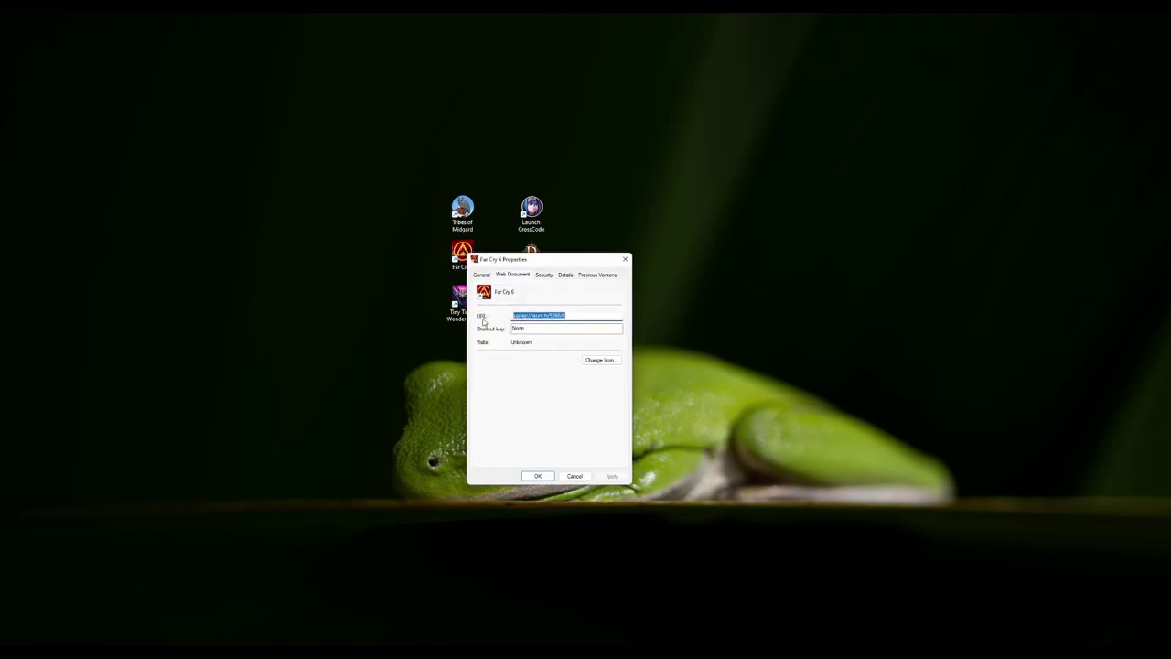
right_click(529, 315)
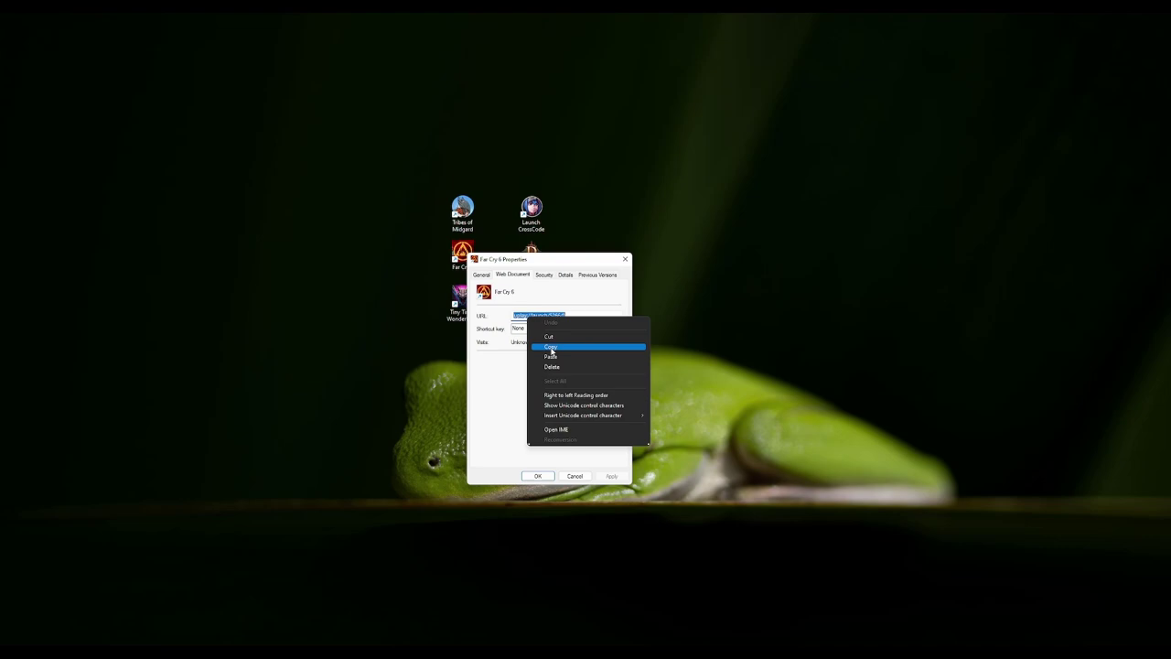
left_click(552, 343)
left_click(537, 476)
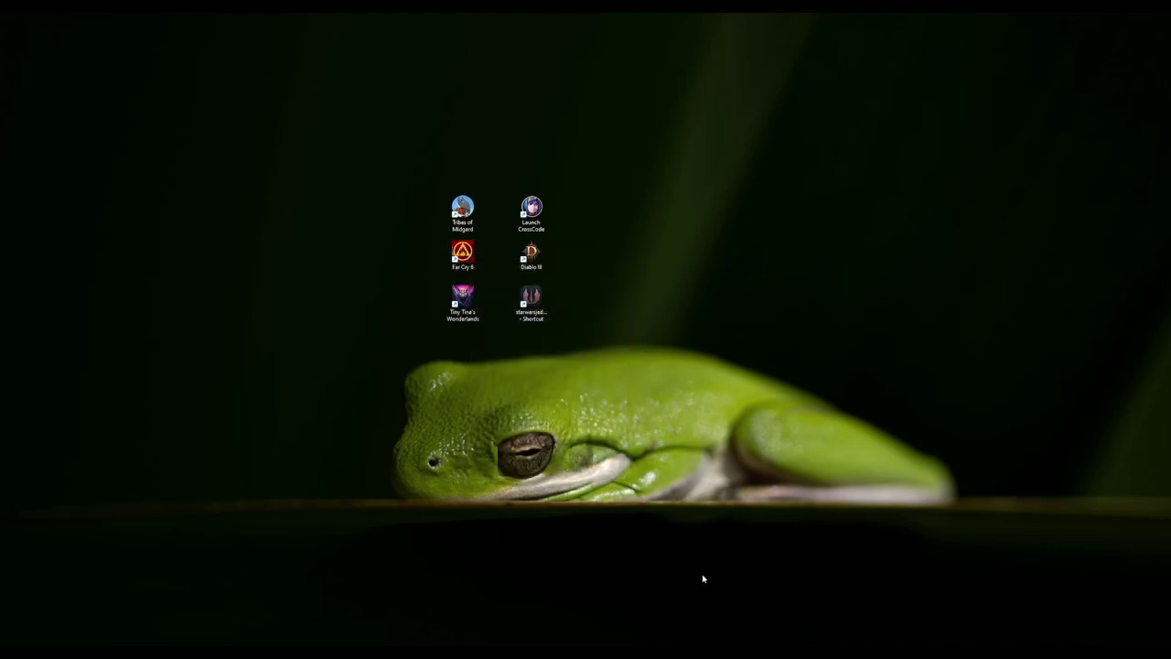
key("alt+Tab")
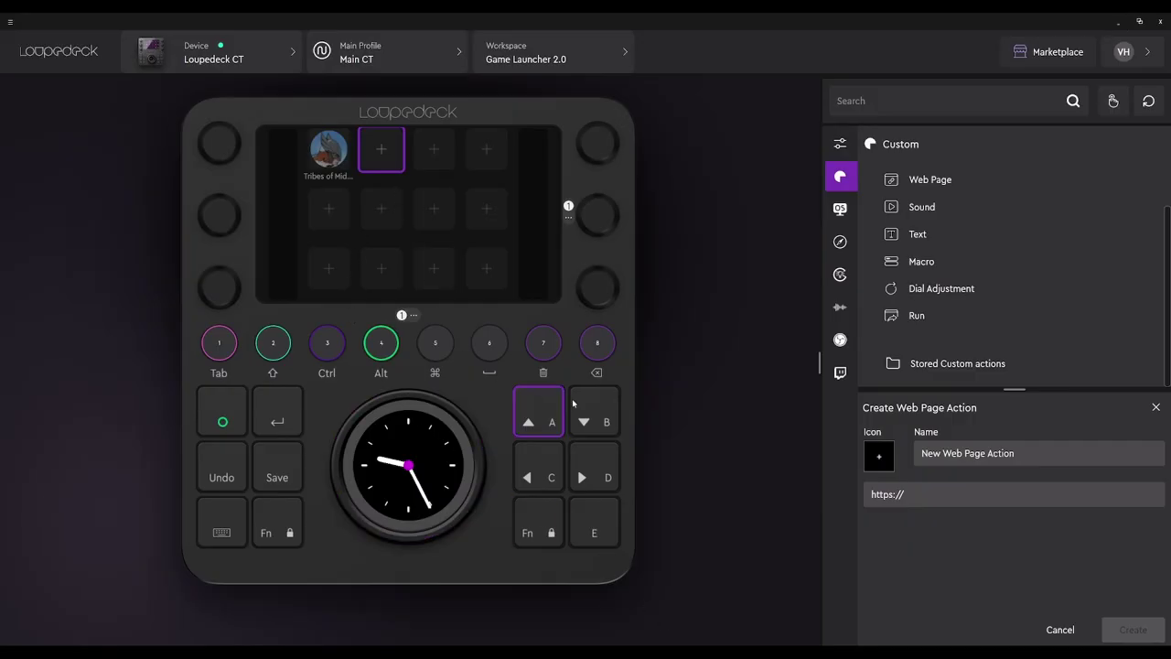
Create the Far Cry 6 action with the pasted uplay URL and the Far Cry 6.png icon
key("ctrl+v")
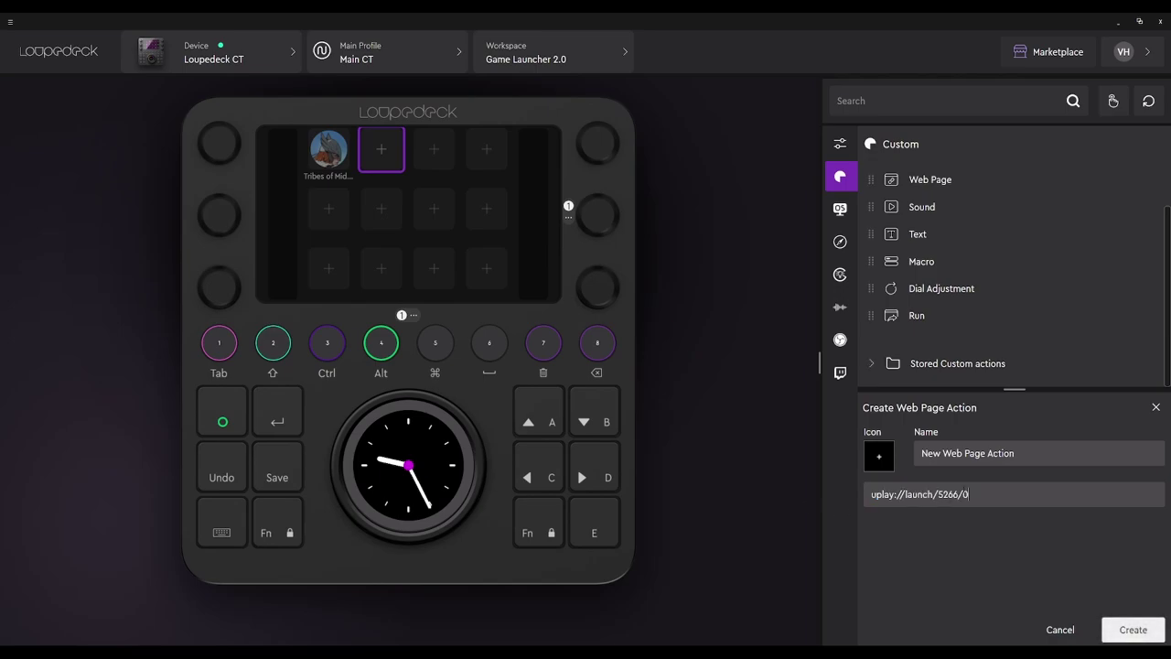
left_click_drag(1038, 458, 861, 440)
type("Far Cry 6")
left_click(879, 457)
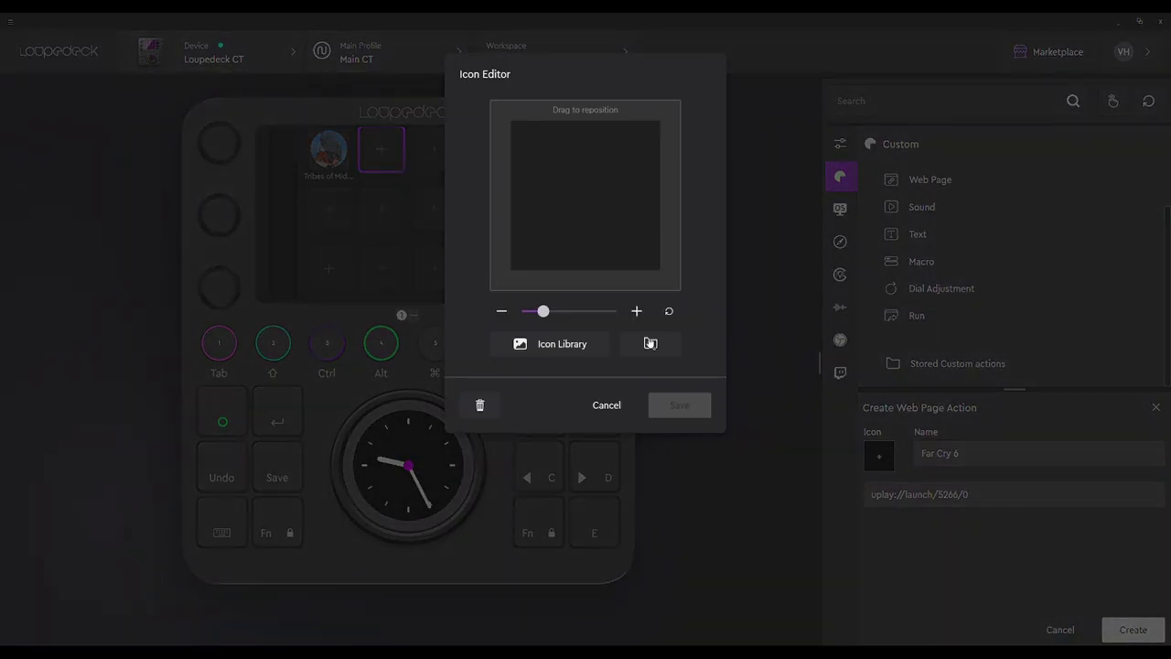
left_click(651, 344)
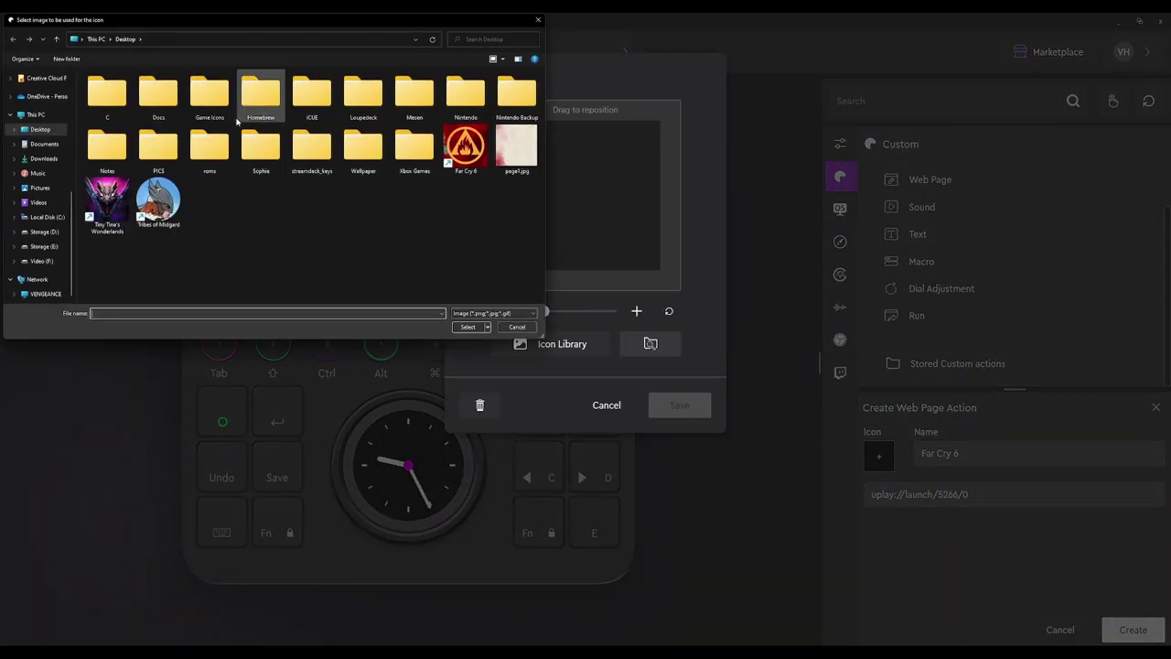
double_click(208, 96)
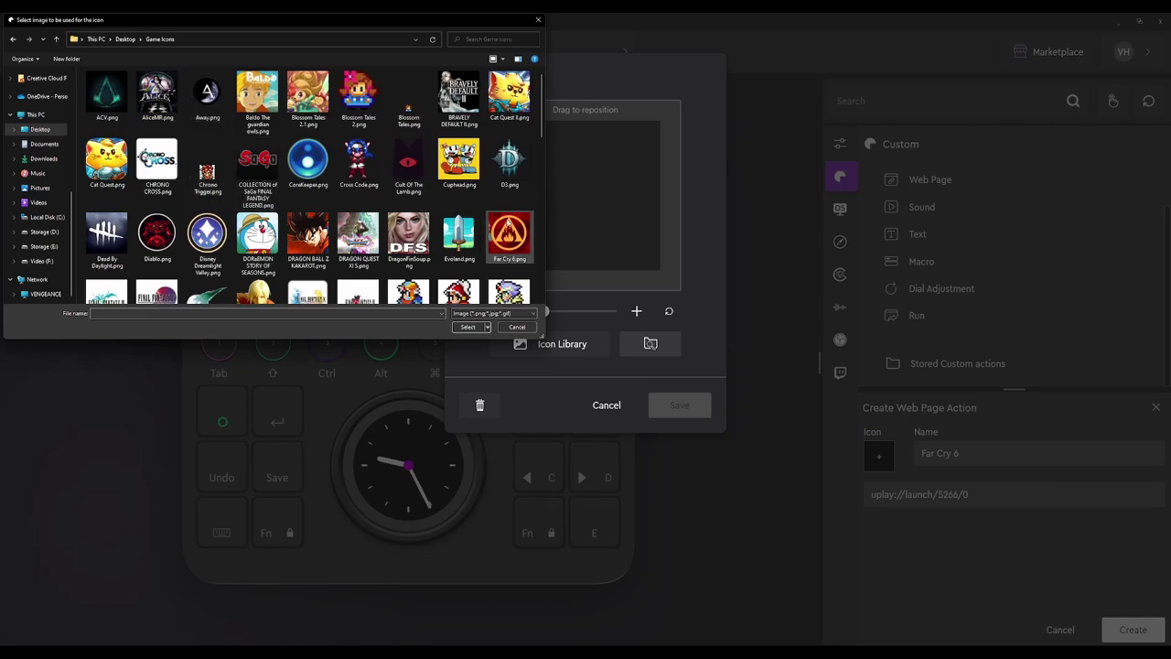
left_click(509, 236)
left_click(468, 327)
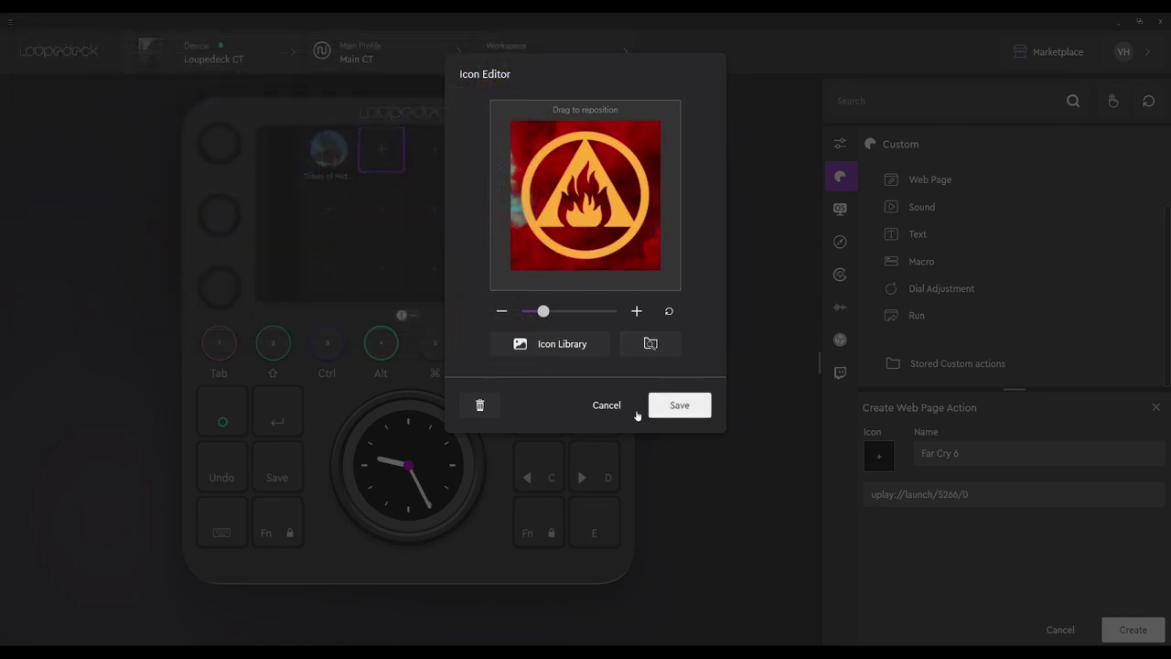
left_click(699, 414)
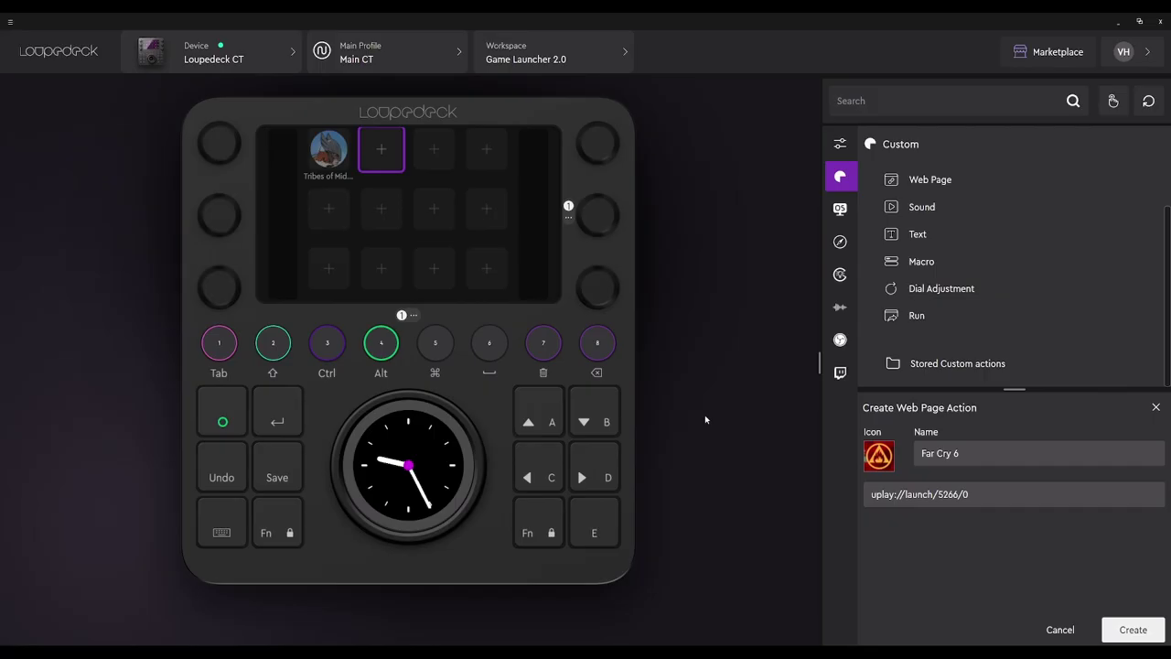
left_click(1133, 629)
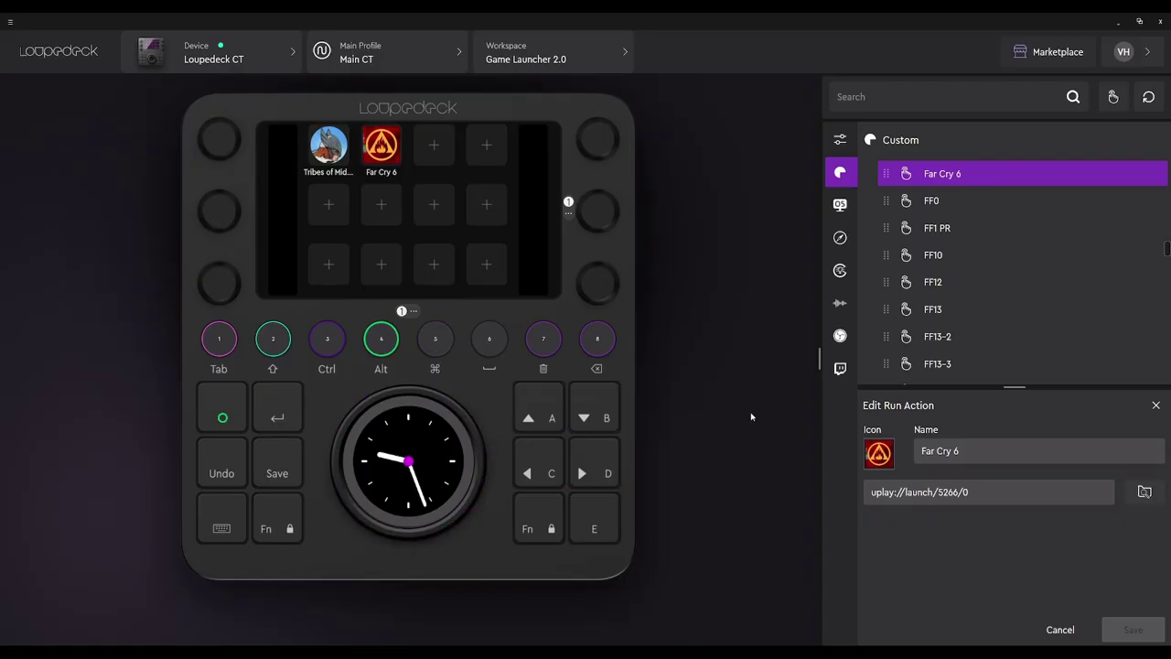
Start a Web Page action on the third touch tile and minimize Loupedeck
left_click(443, 159)
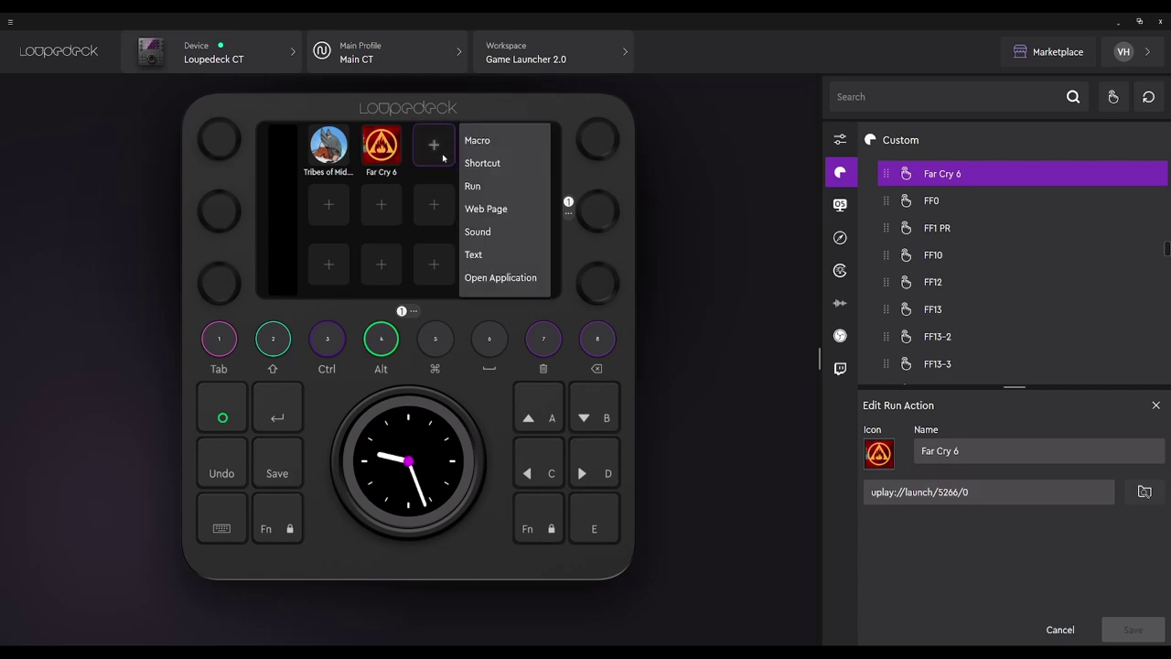
left_click(485, 208)
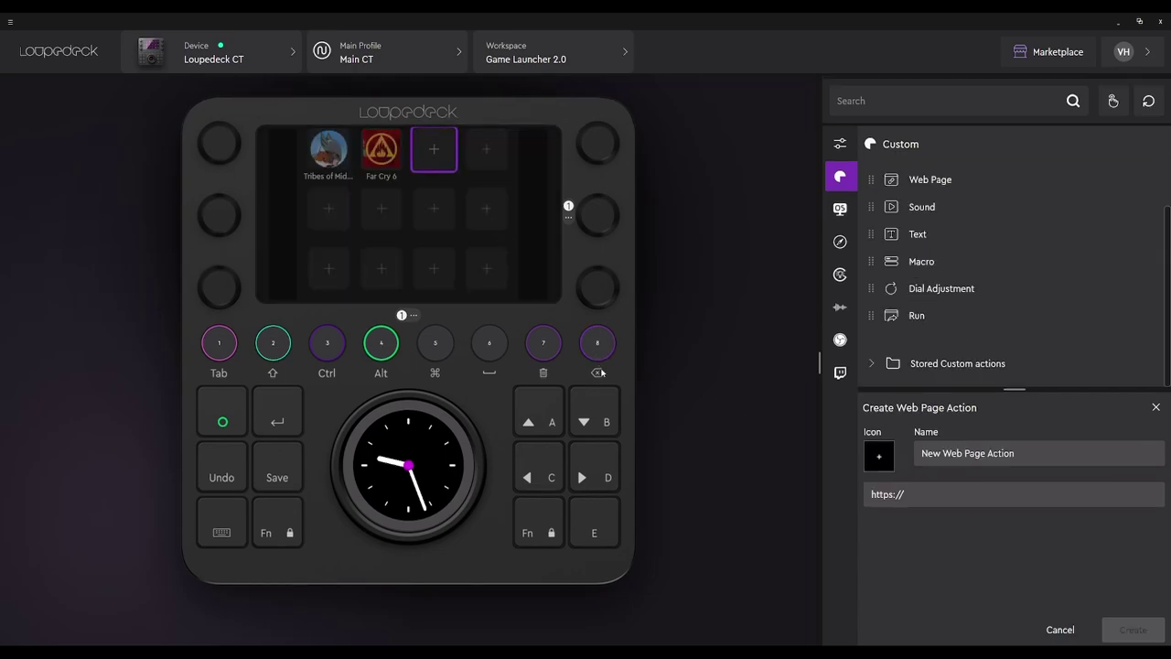
left_click(1118, 21)
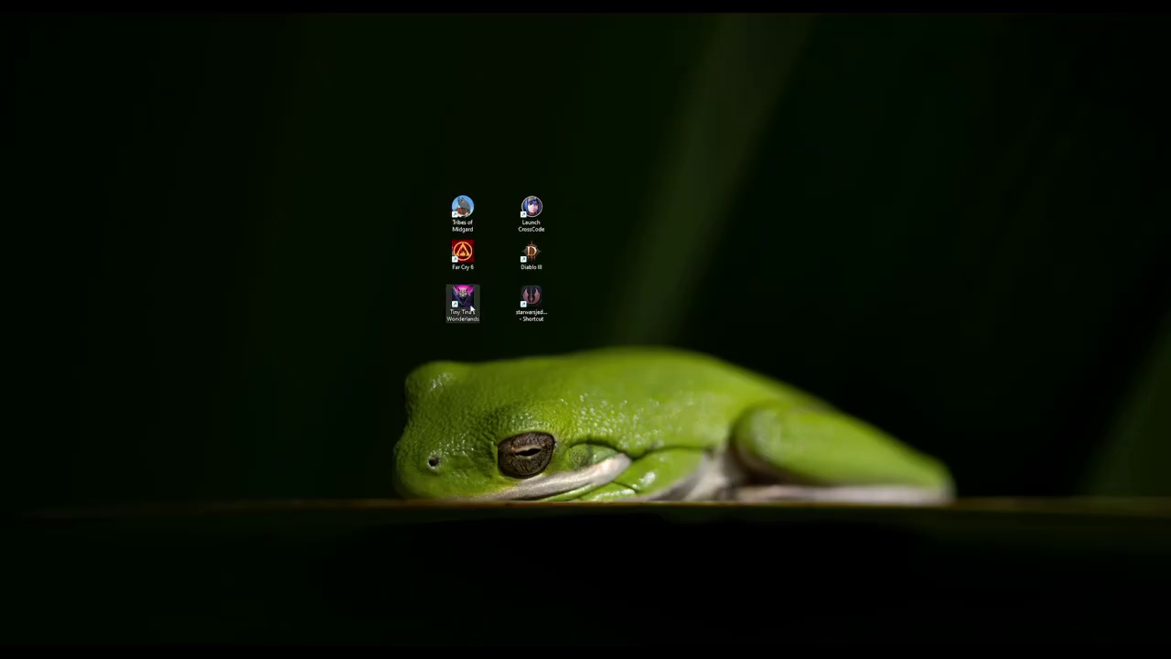
Copy the Tiny Tina's Wonderlands shortcut's launch URL from its Properties
right_click(470, 302)
left_click(508, 431)
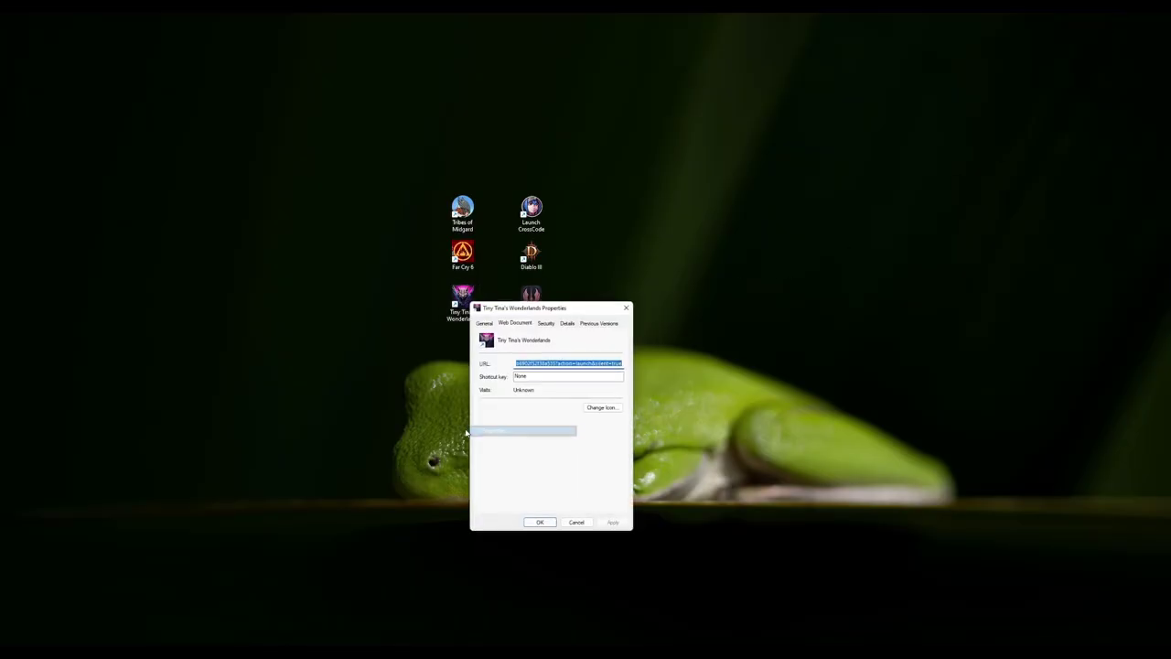
right_click(539, 366)
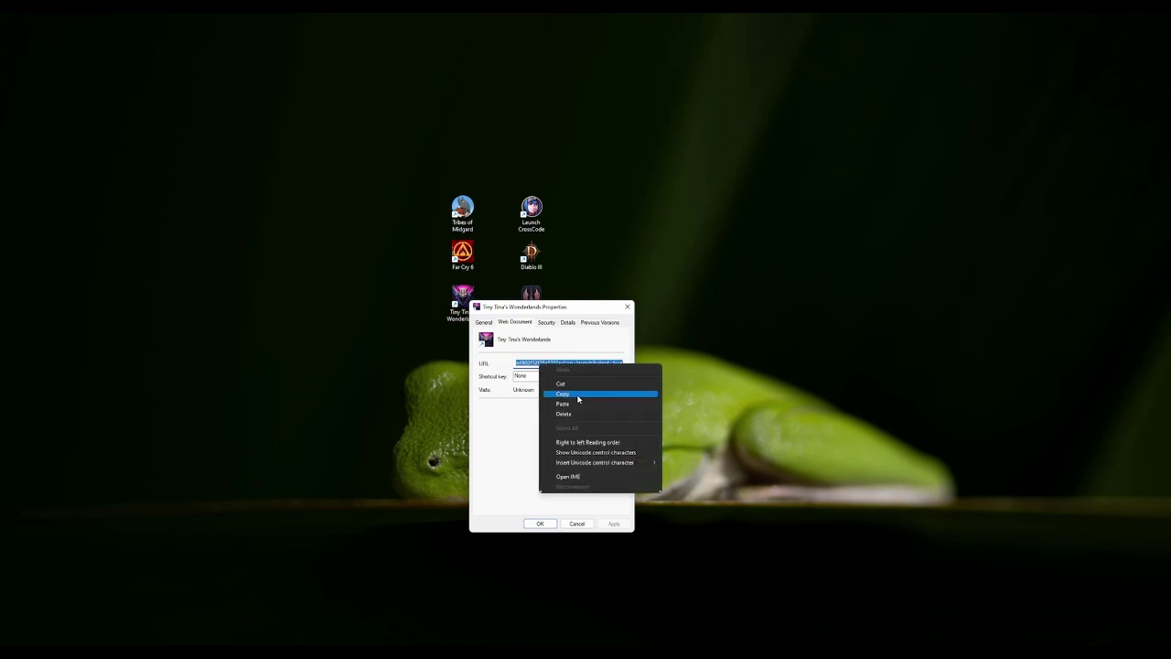
left_click(561, 393)
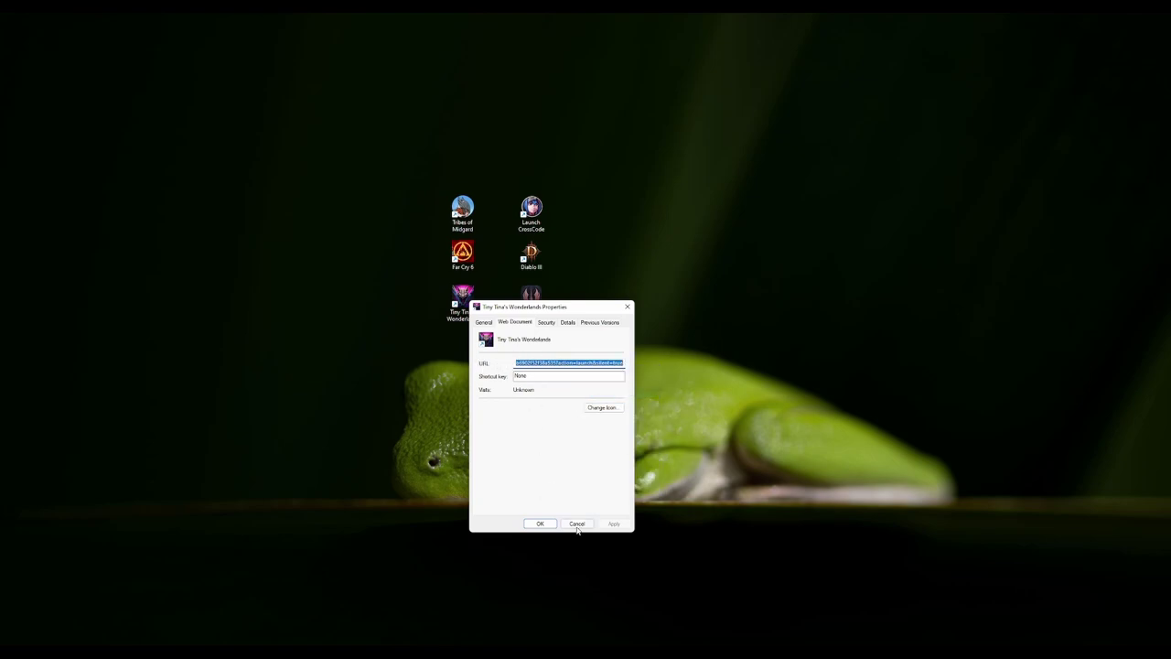
left_click(577, 523)
Paste the Epic Games launch URL and name the action 'Tiny Tina's Wonderlands'
left_click(686, 608)
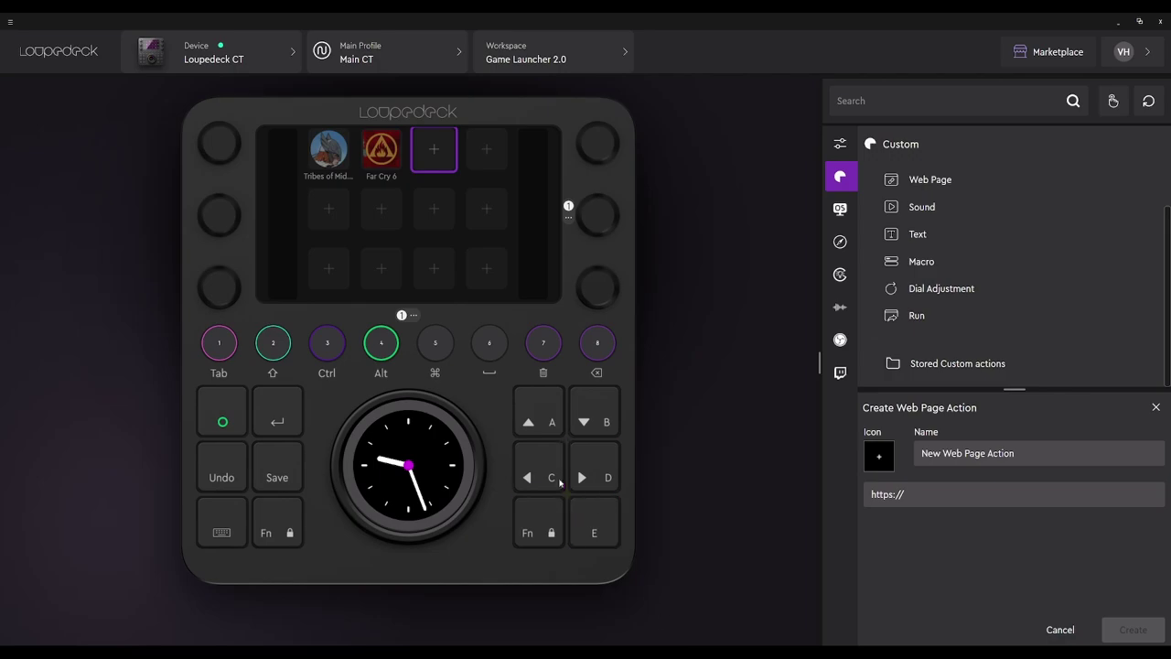
left_click(869, 494)
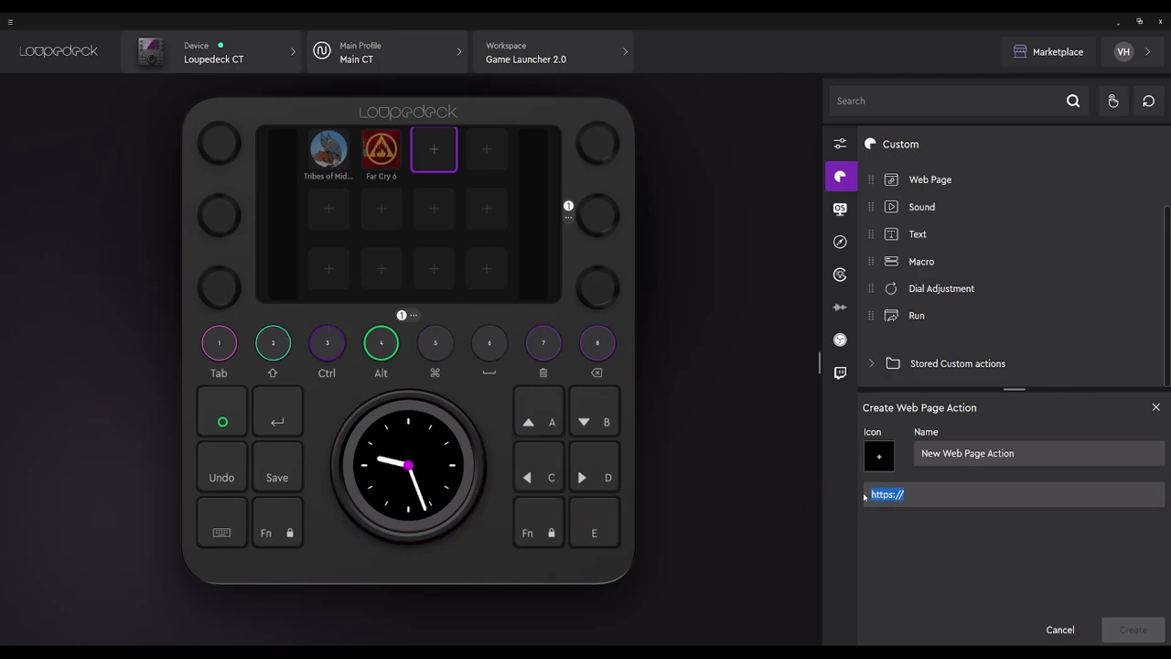
key("ctrl+v")
key("shift+Tab")
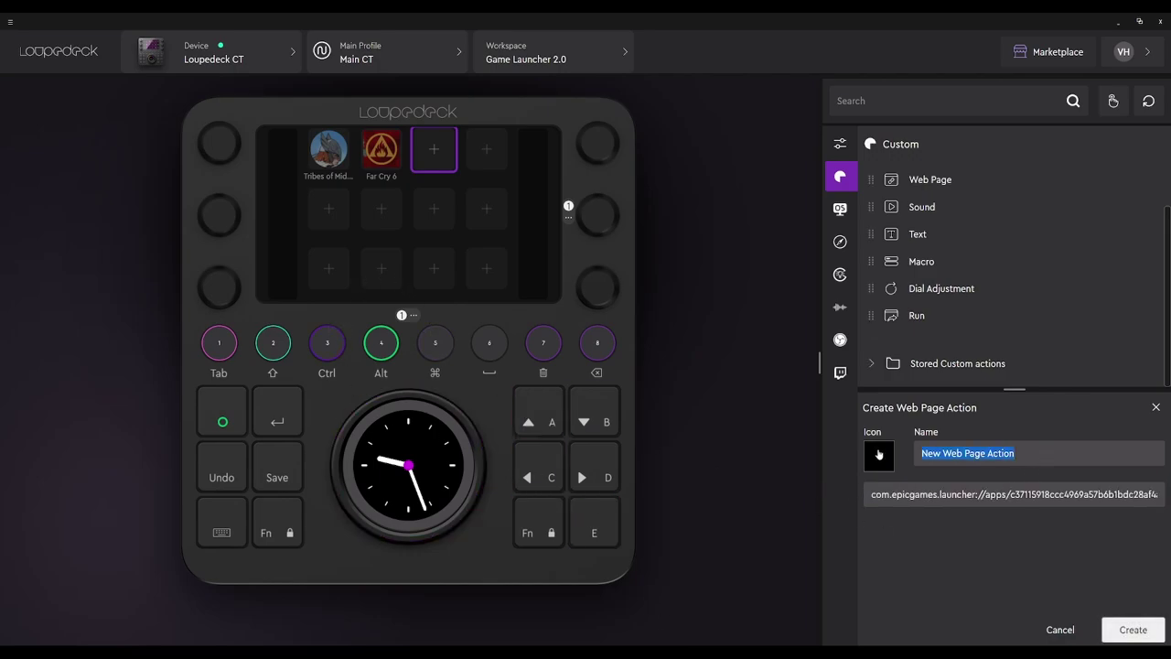
type("Tin")
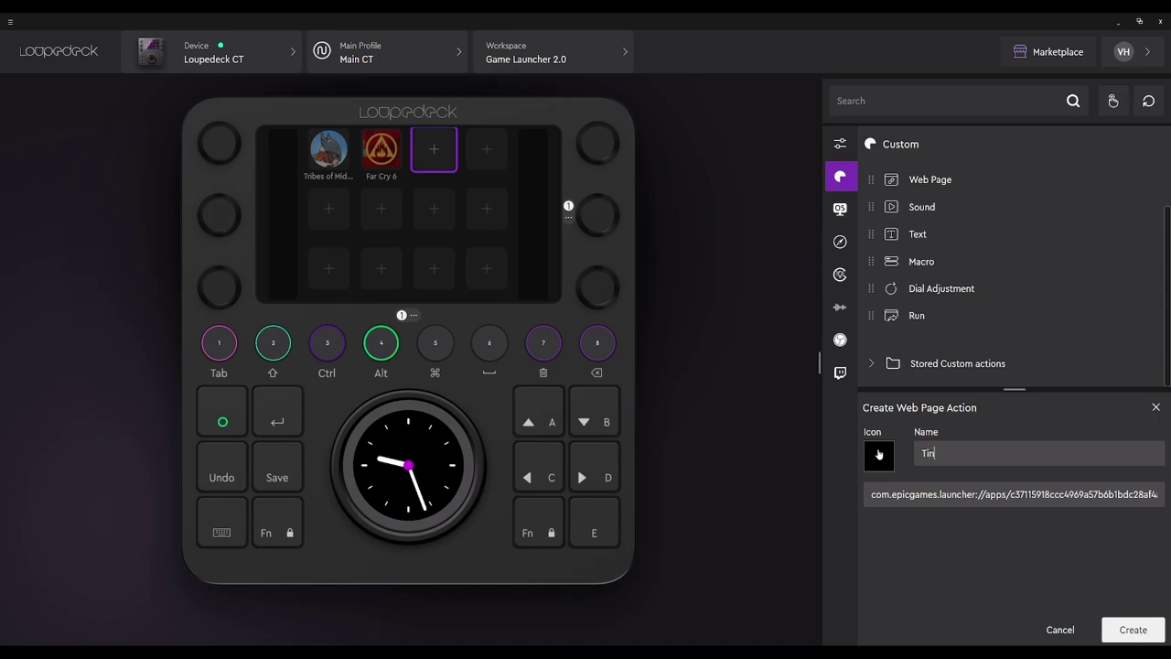
type("y Tina's Wonderlands")
Set the icon to Tiny Tina's Wonderlands.png from the Game Icons folder
left_click(878, 455)
left_click(650, 344)
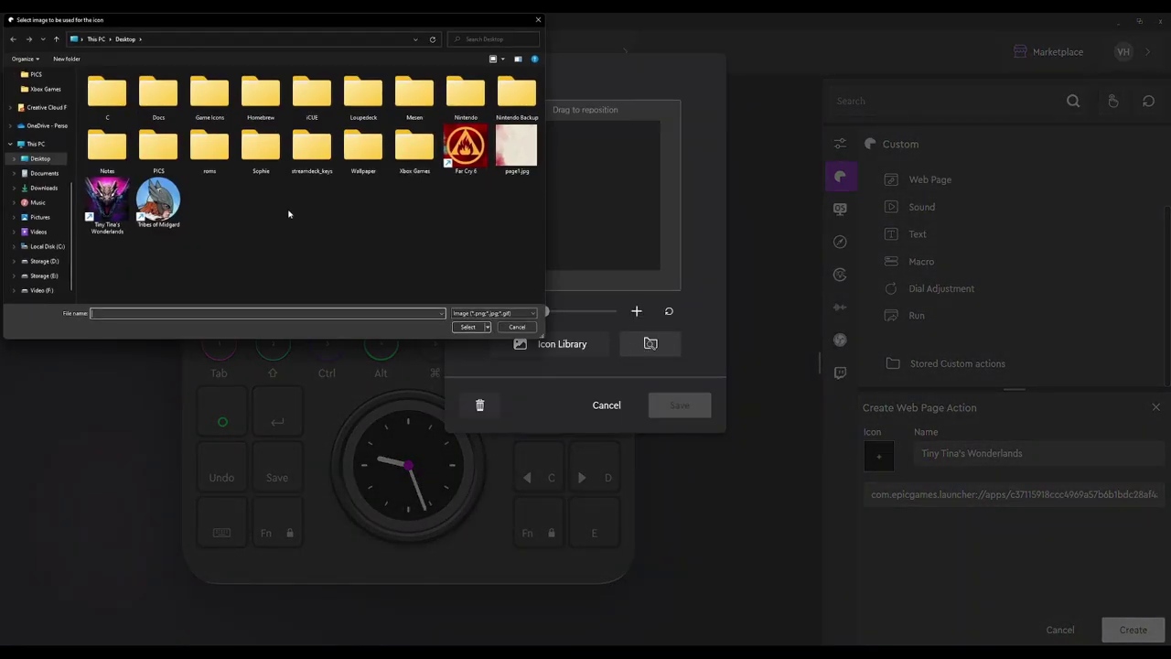
double_click(207, 95)
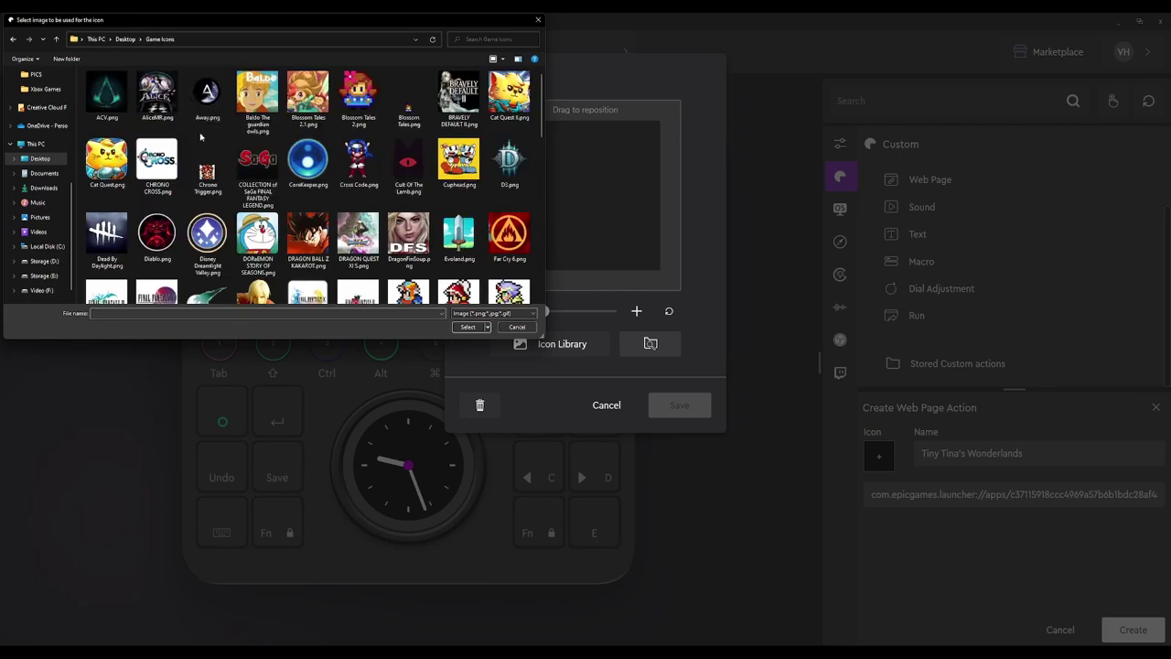
scroll(264, 192, "down", 5)
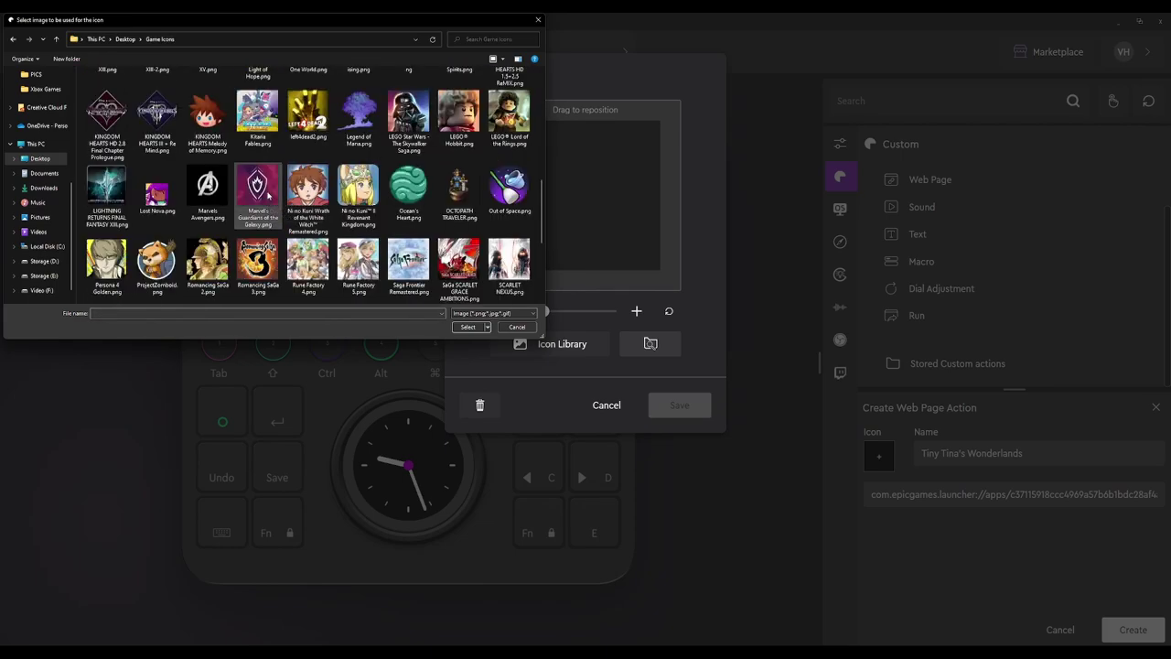
scroll(268, 195, "down", 3)
left_click(374, 234)
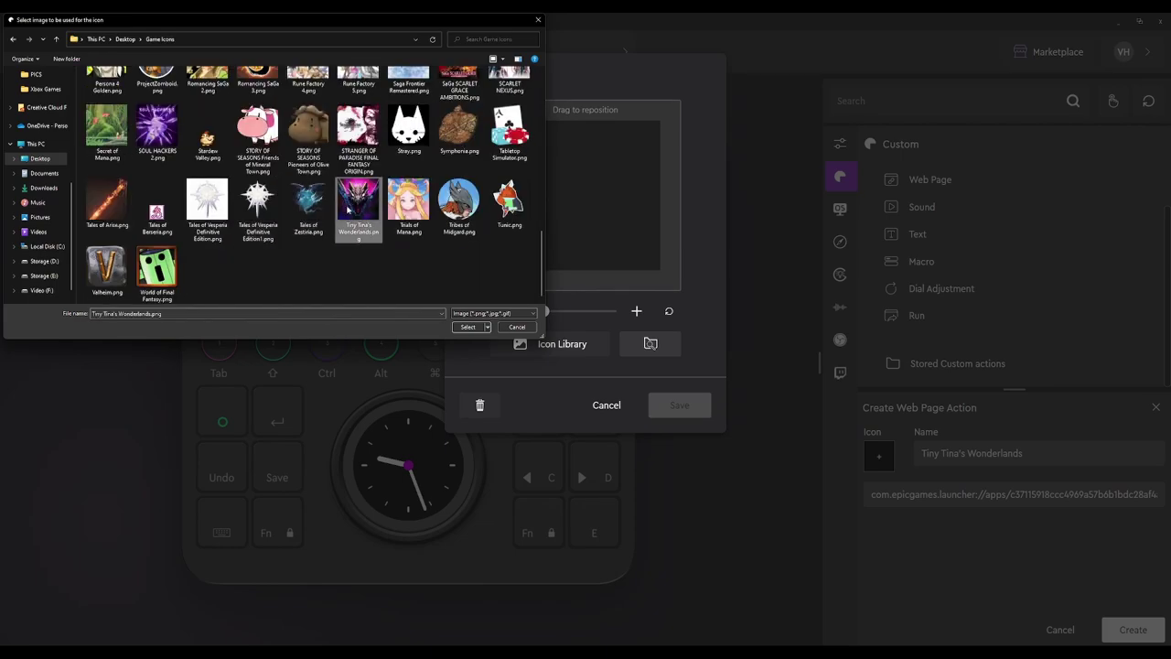
left_click(465, 326)
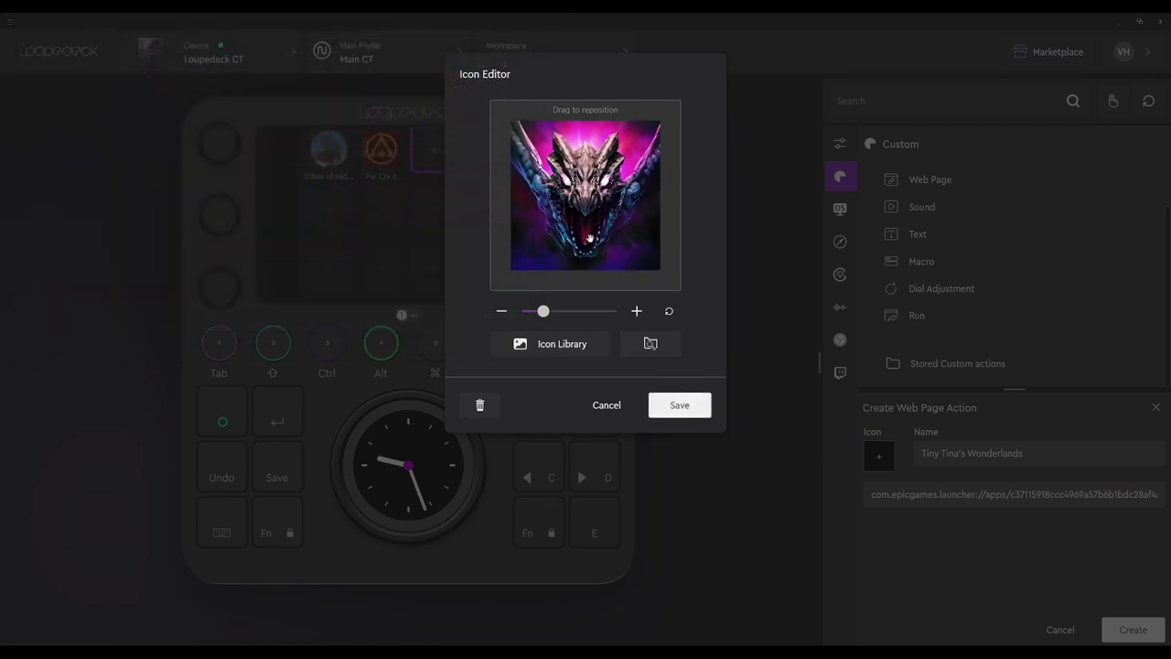
left_click(675, 408)
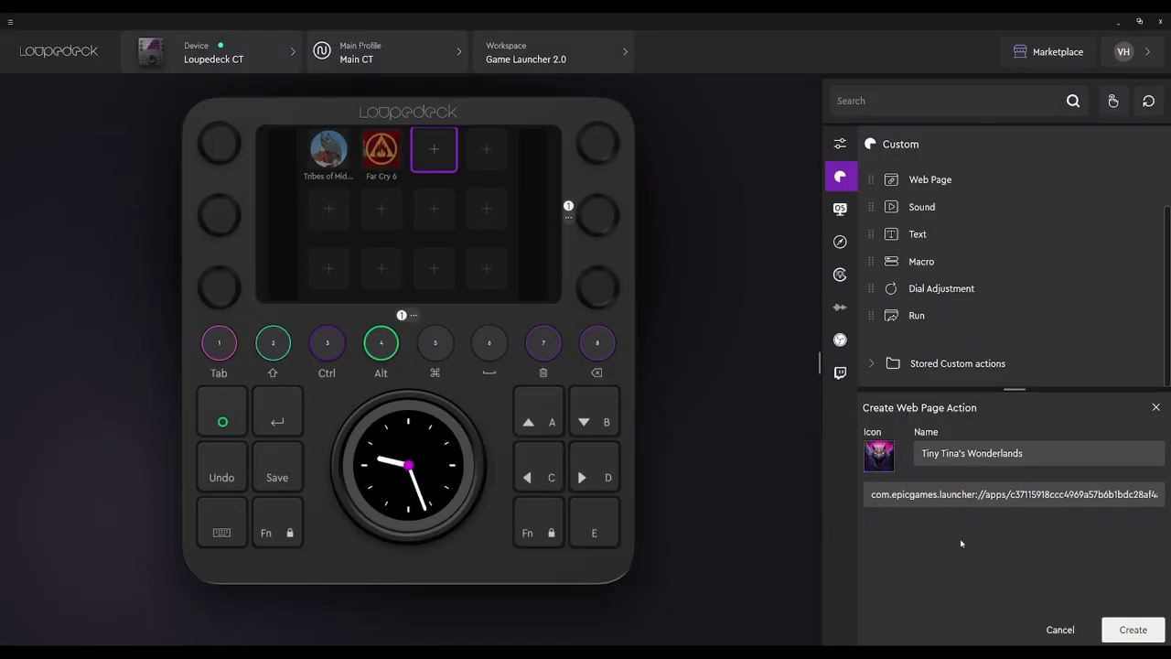
Create the Tiny Tina's Wonderlands key, start a Run action on the fourth tile, and open the CrossCode shortcut's options
left_click(1127, 631)
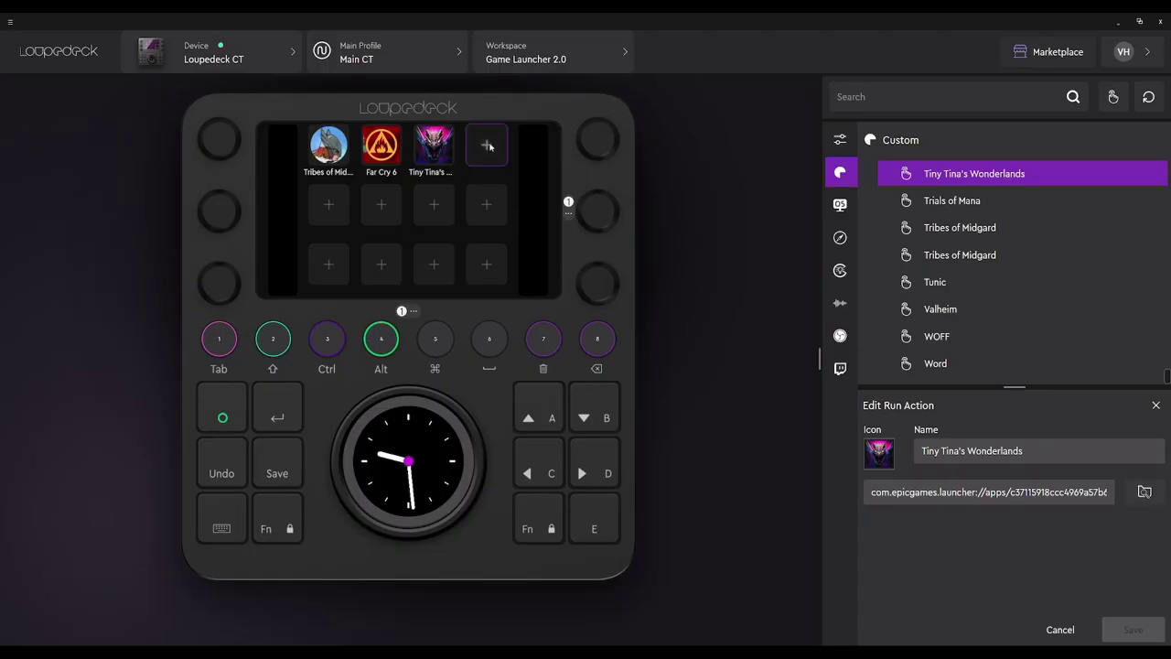
left_click(488, 147)
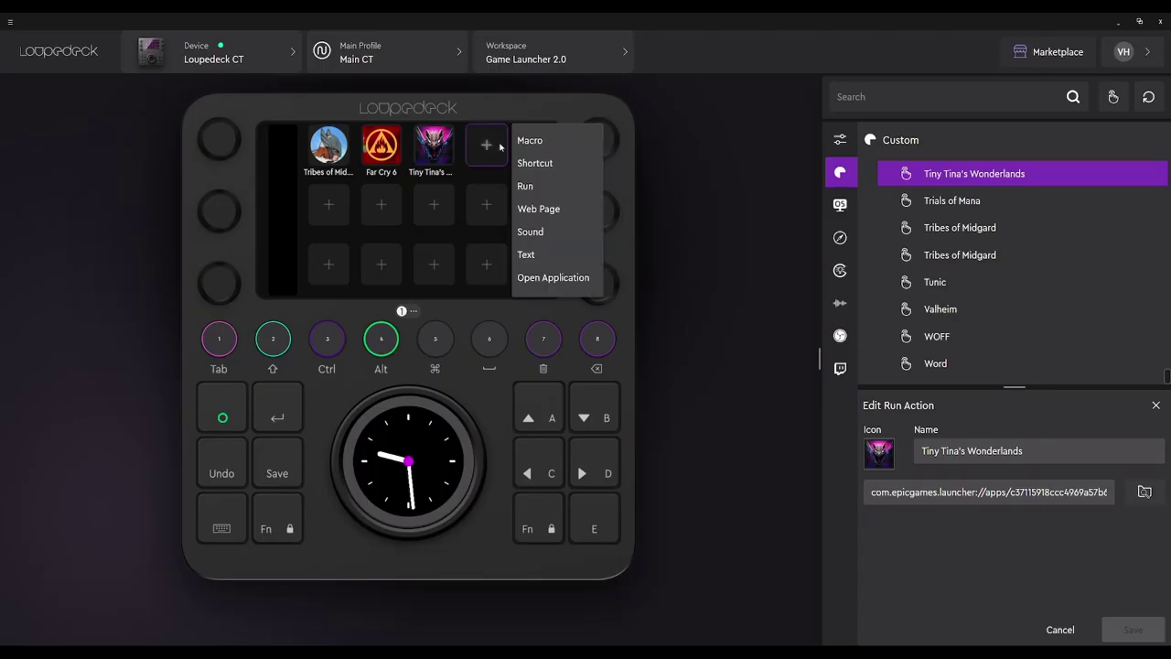
left_click(530, 190)
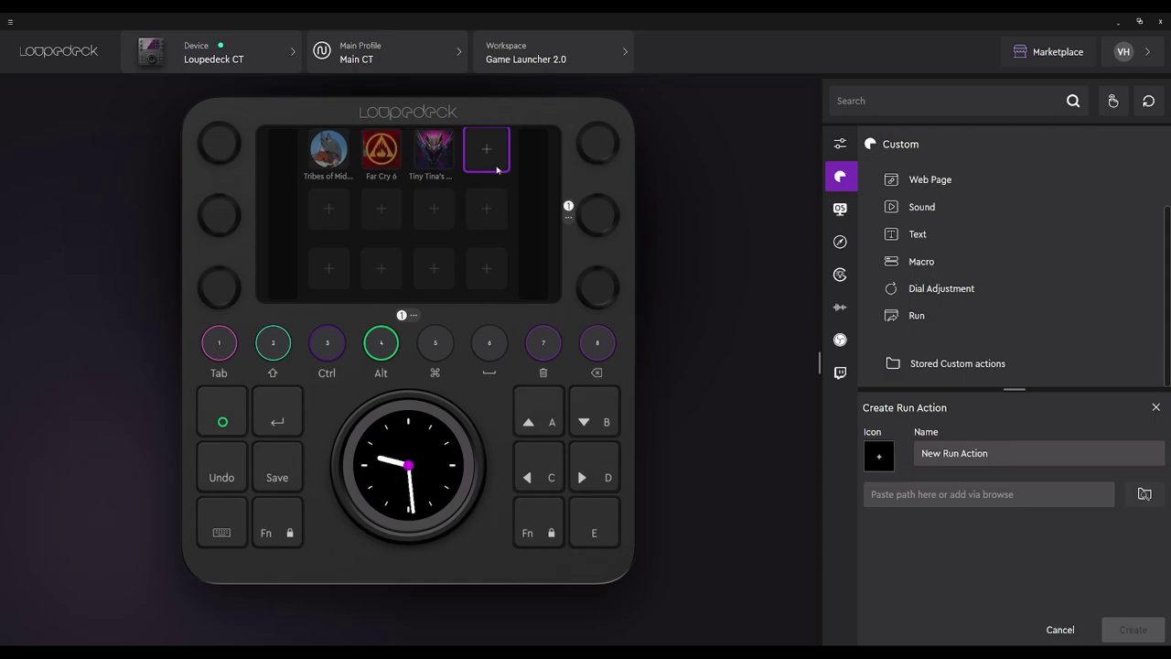
left_click(1118, 21)
right_click(534, 208)
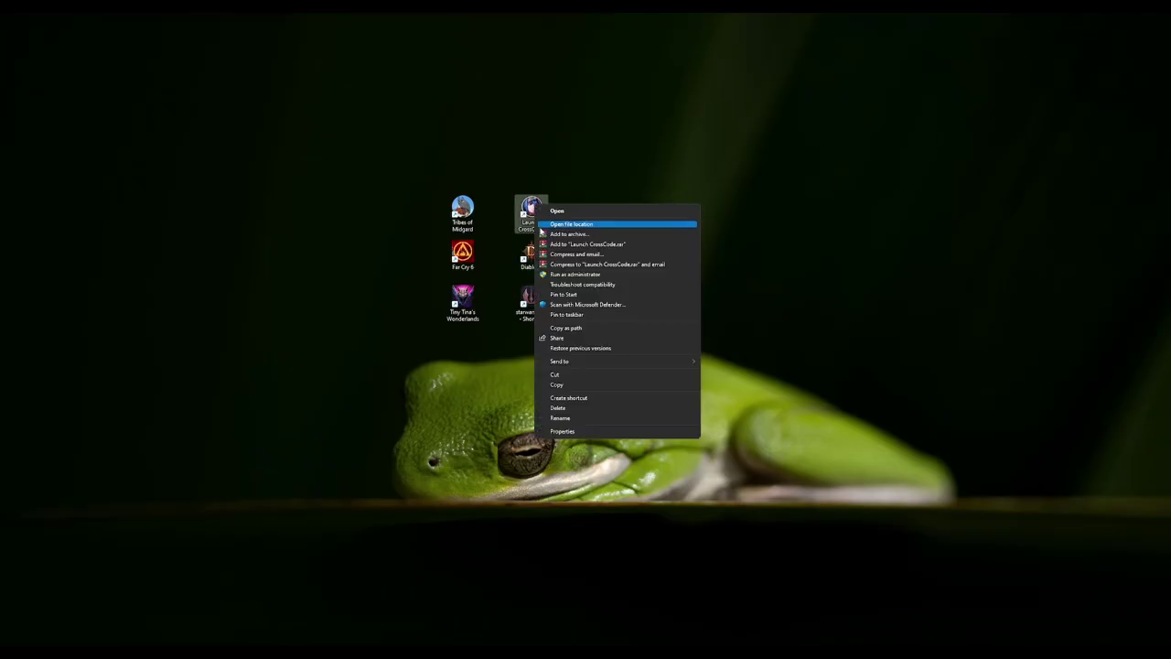
Copy the Target path from the CrossCode shortcut's Properties, then switch back to Loupedeck
left_click(559, 436)
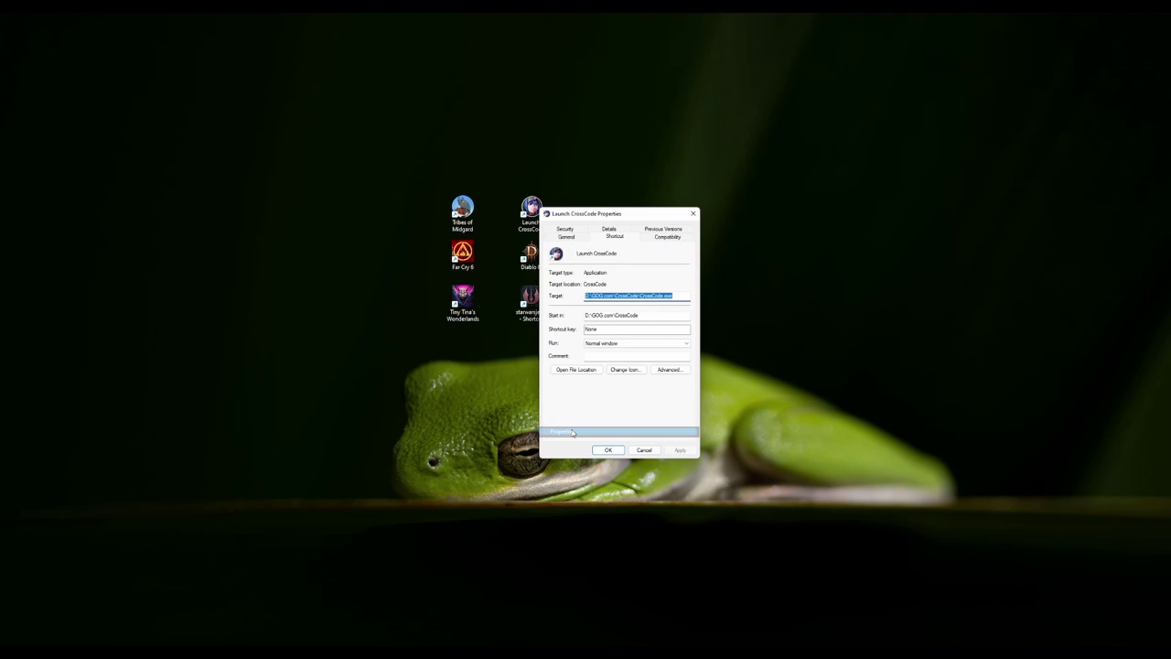
right_click(627, 295)
left_click(640, 333)
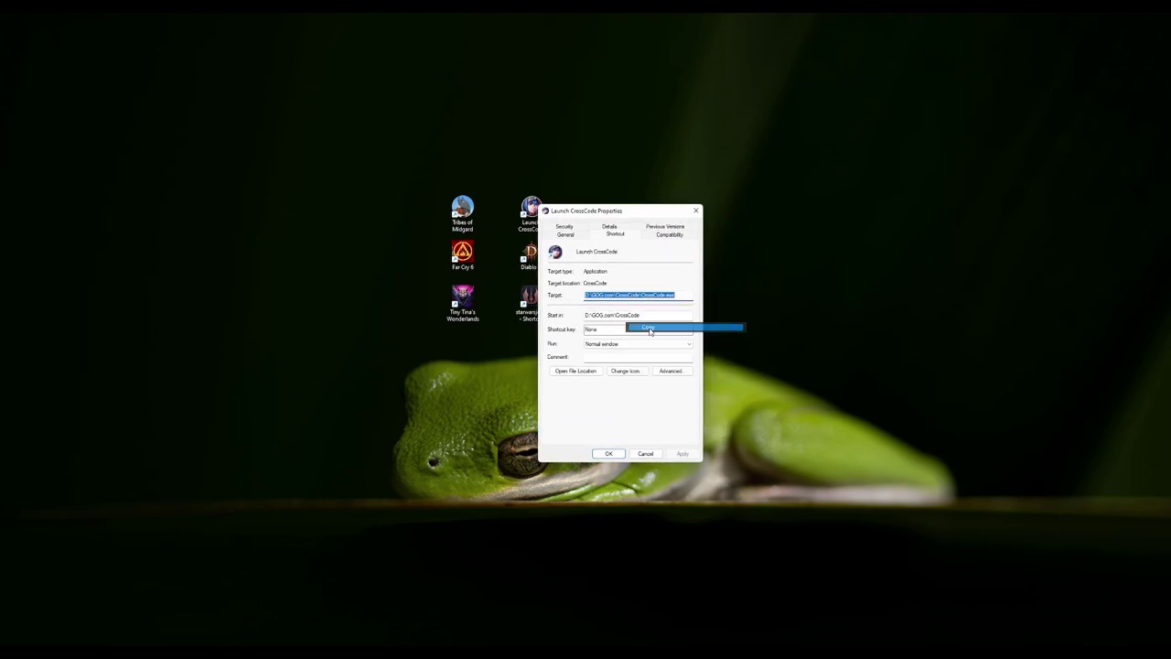
left_click(608, 454)
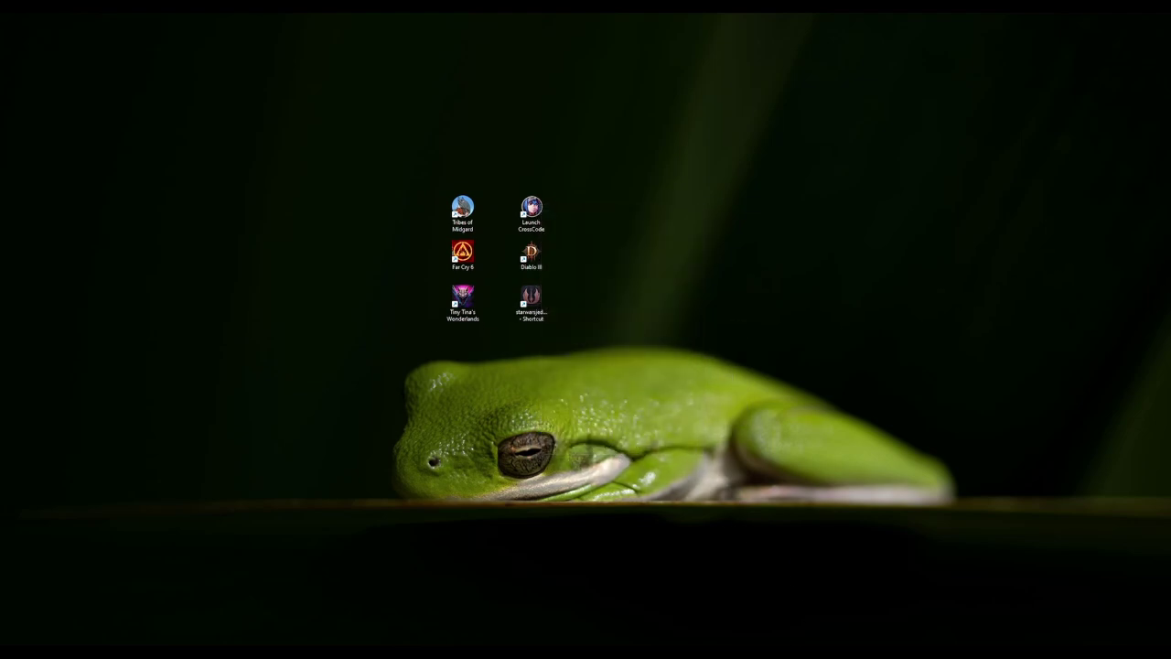
key("alt+Tab")
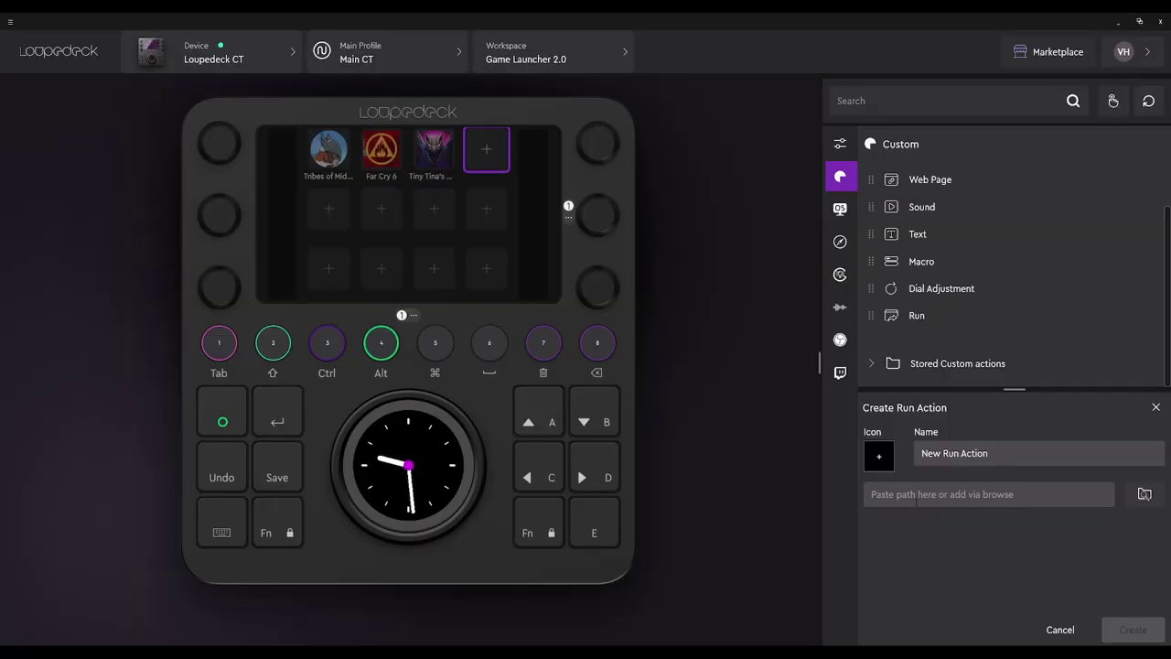
Paste the CrossCode path into the Run action and name it 'Cross Code'
left_click(916, 495)
key("ctrl+v")
left_click_drag(993, 453, 918, 452)
type("Cr")
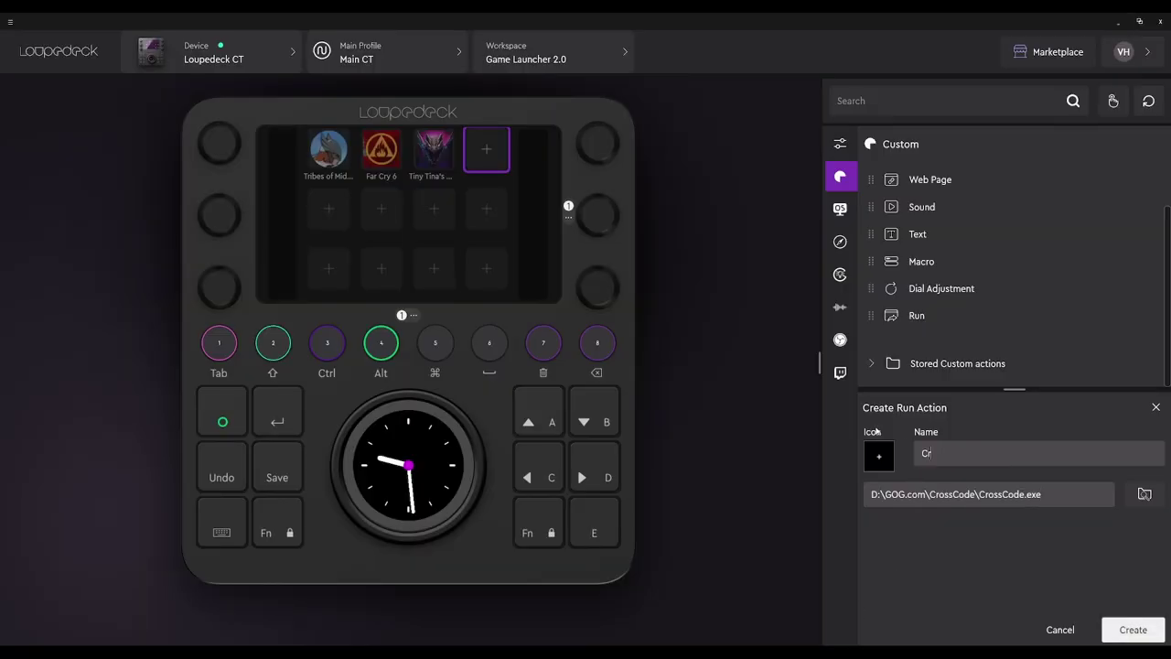
type("oss Code")
Use Cross Code.png, enlarged two steps, as the icon and create the action
left_click(879, 457)
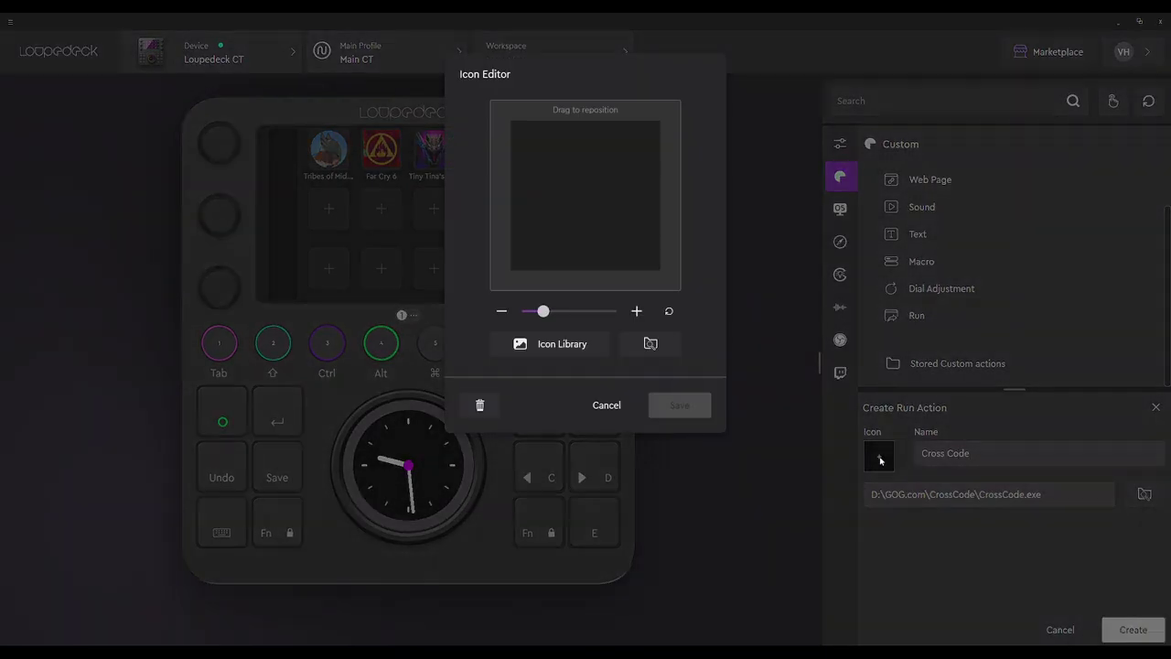
left_click(650, 344)
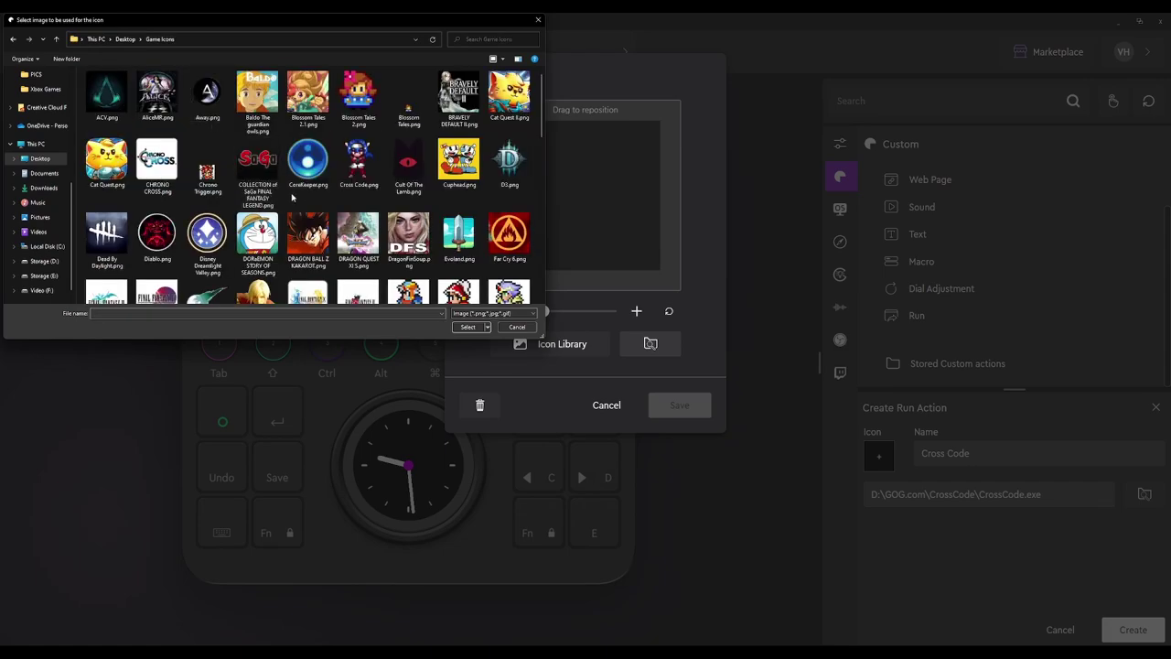
left_click(359, 160)
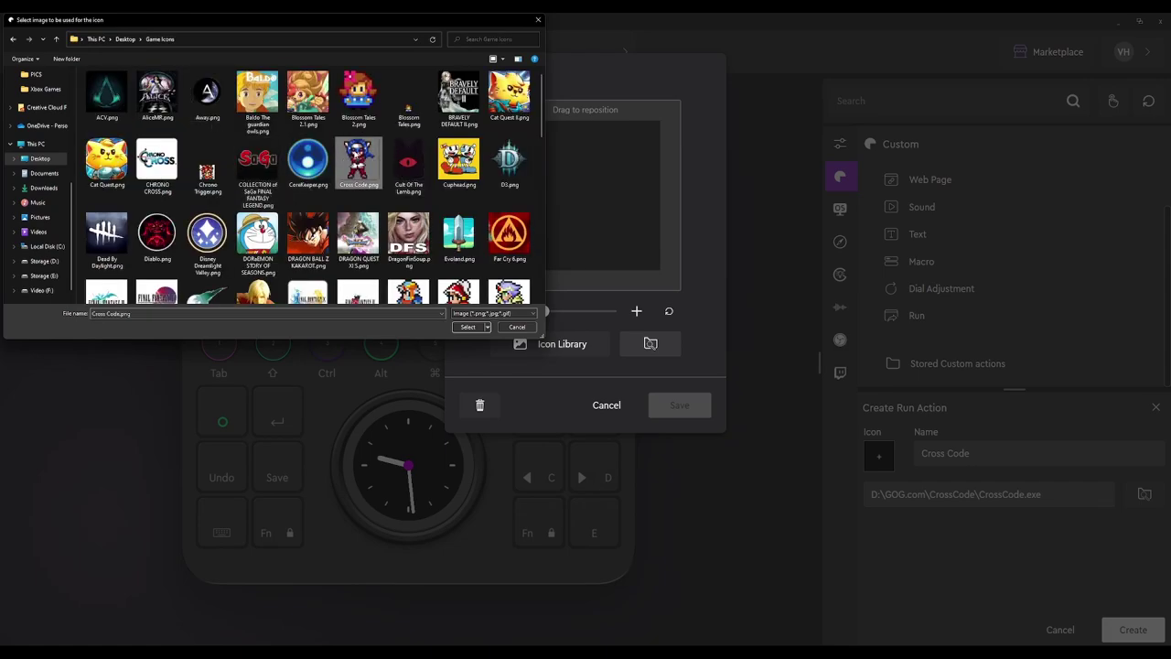
left_click(468, 327)
left_click(637, 311)
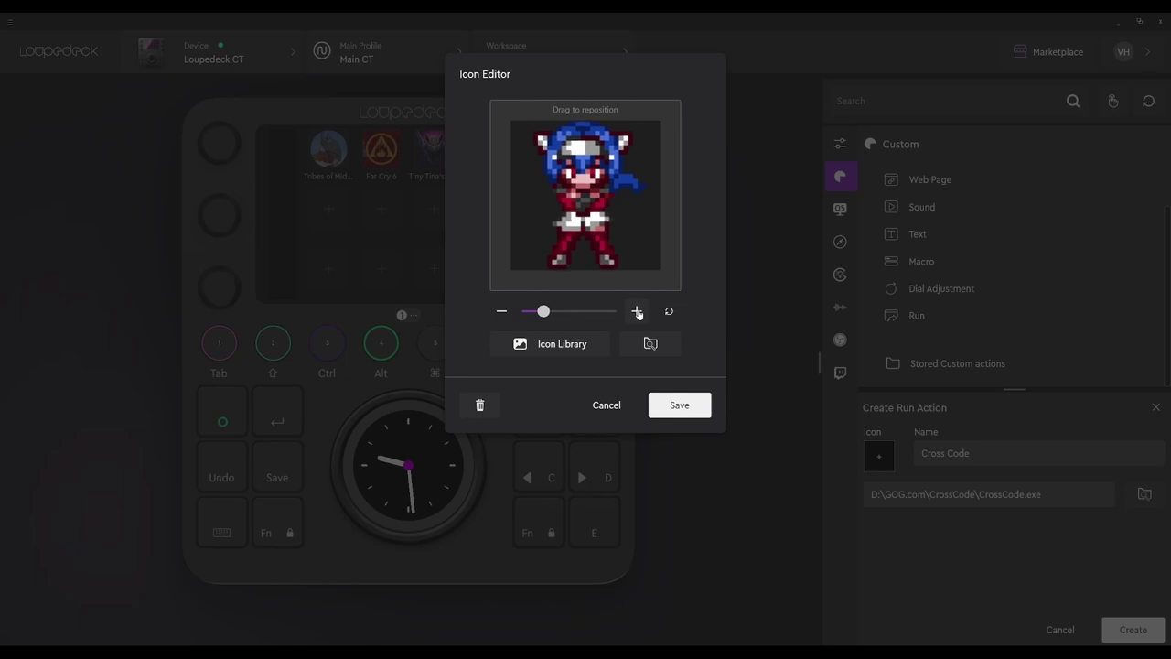
left_click(637, 311)
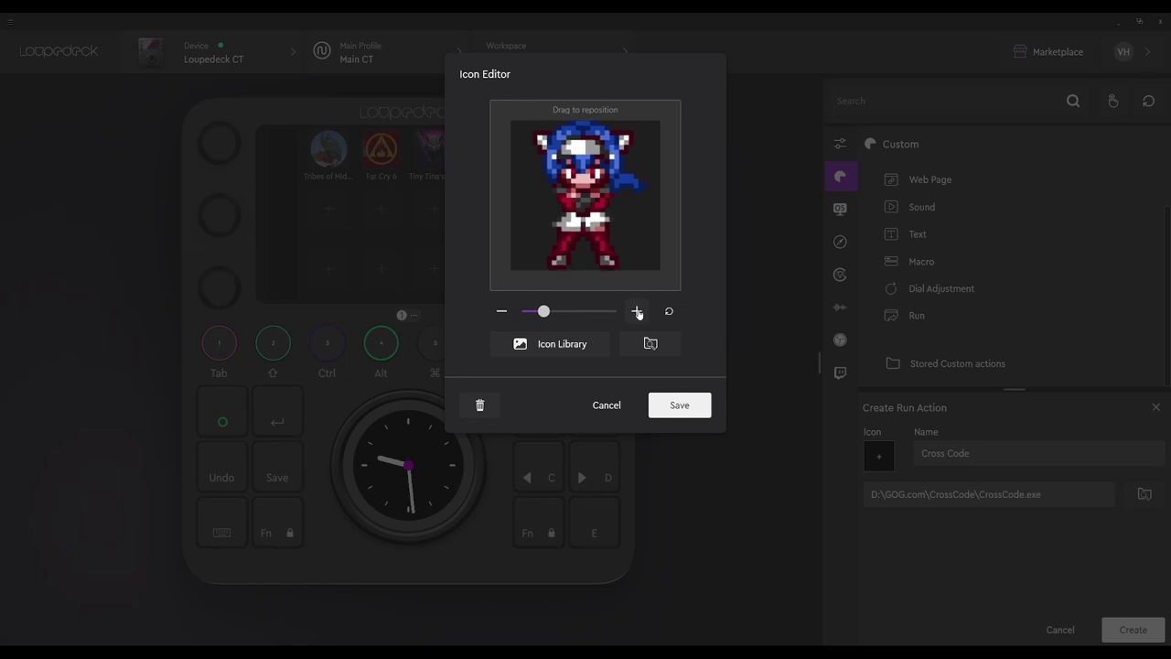
left_click(684, 412)
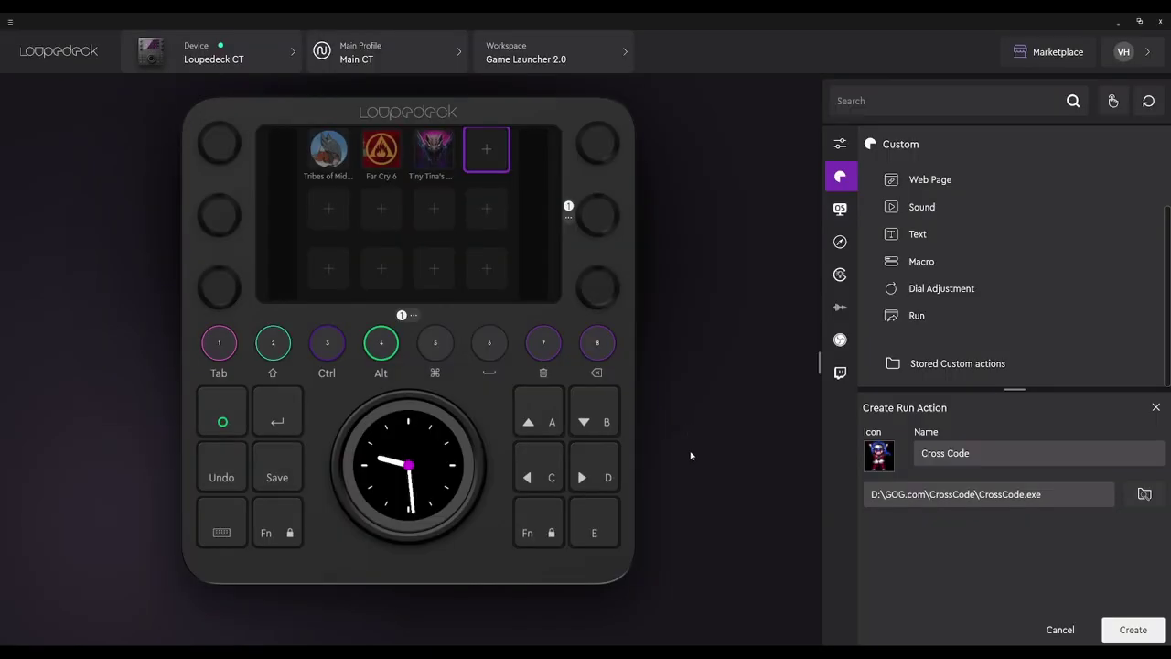
left_click(1146, 638)
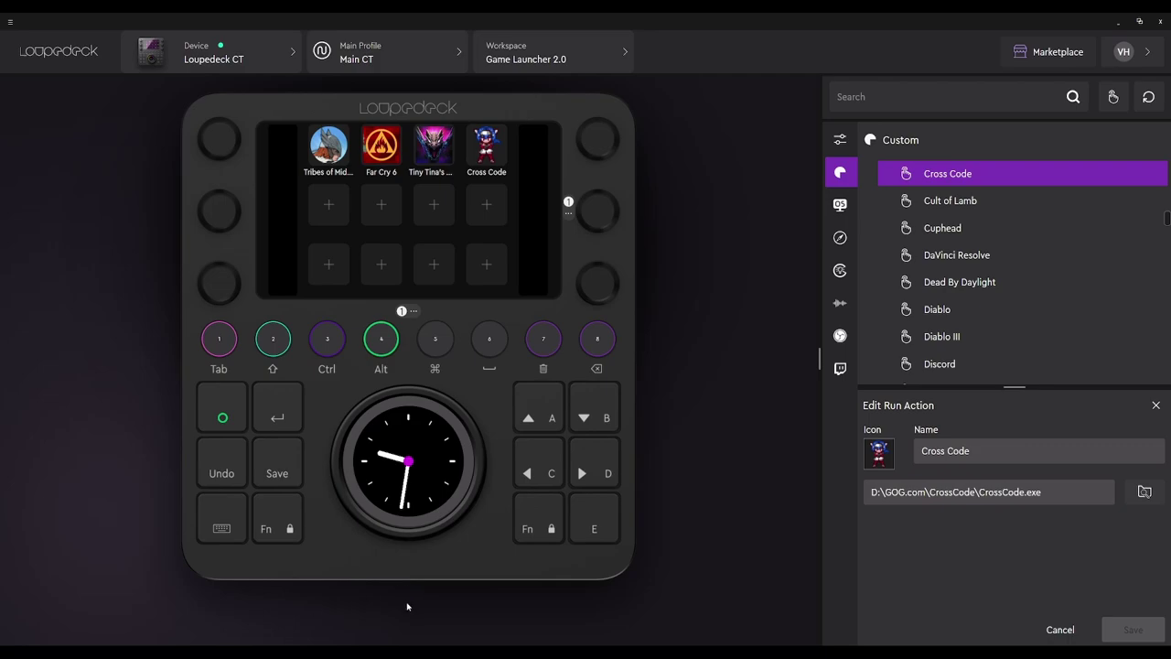
Browse the action choices for an empty slot in the Desktop and Custom categories
left_click(329, 204)
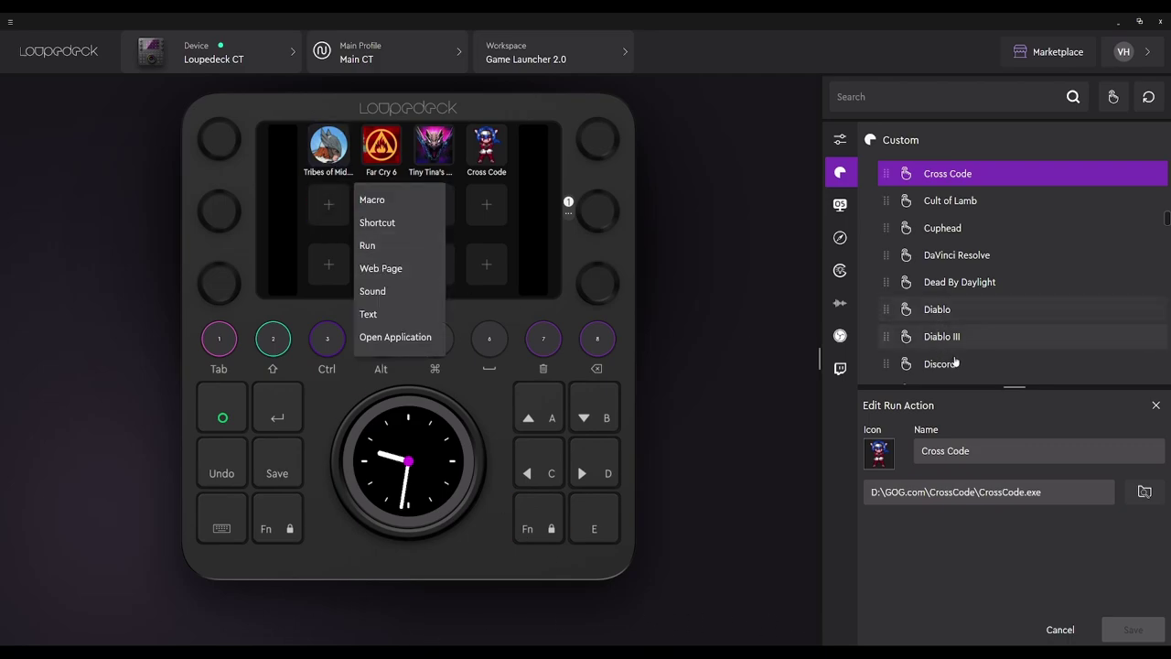
left_click(839, 207)
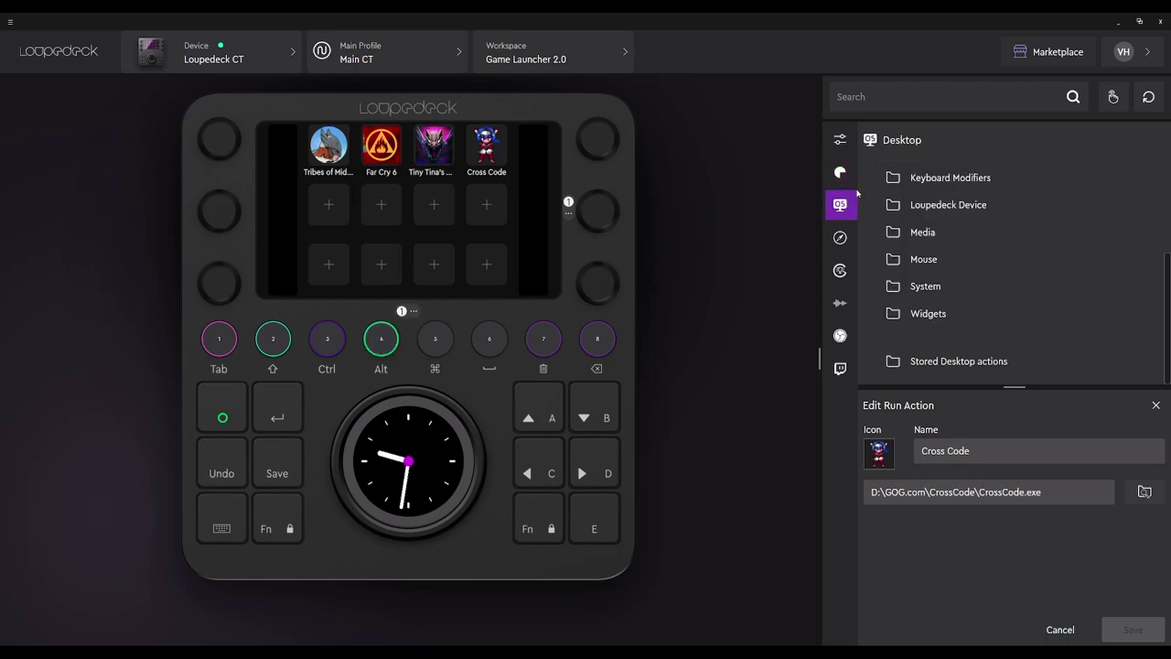
left_click(842, 172)
scroll(922, 179, "up", 10)
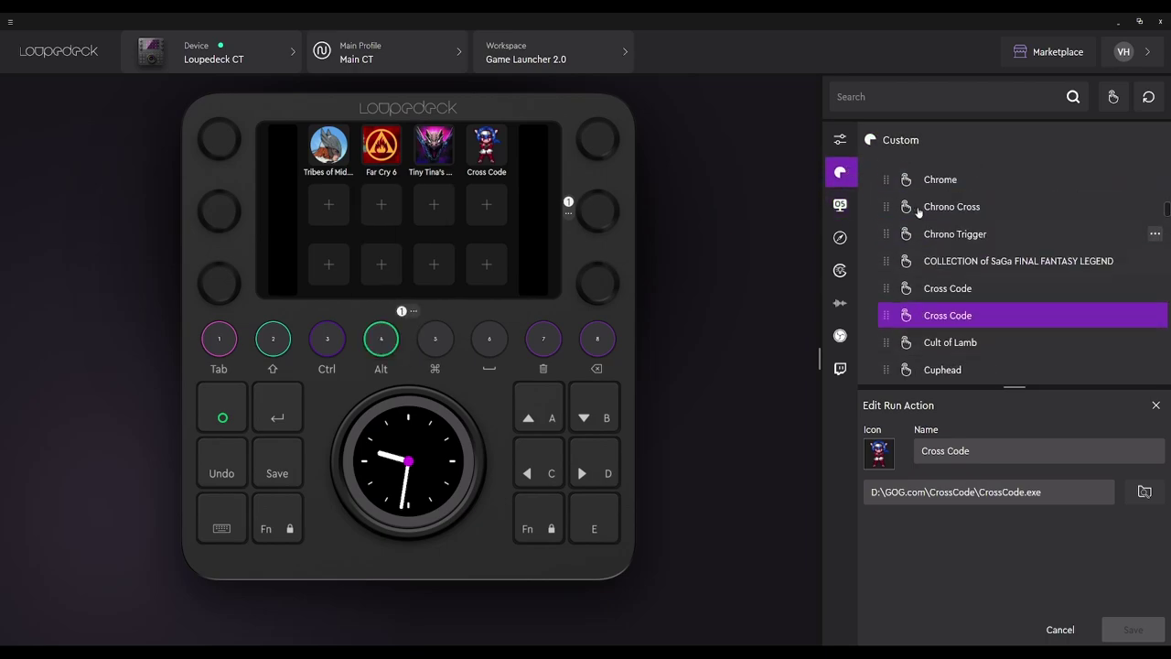
scroll(926, 226, "up", 5)
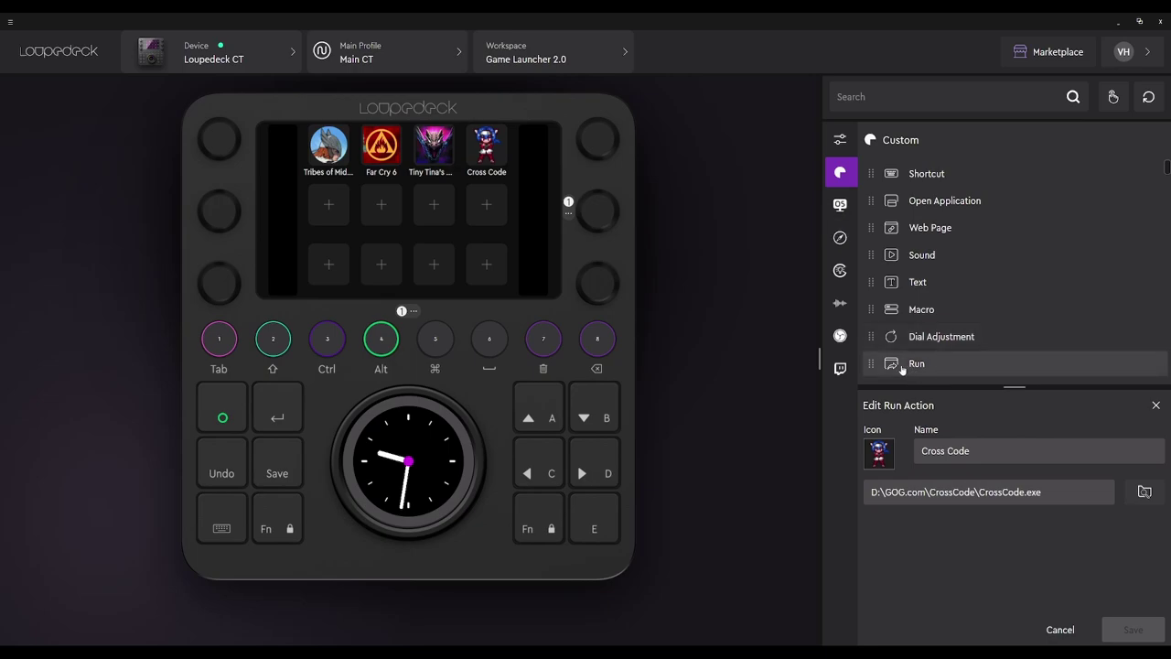
Make the first slot of the second row a Run action and minimize Loupedeck
left_click(346, 189)
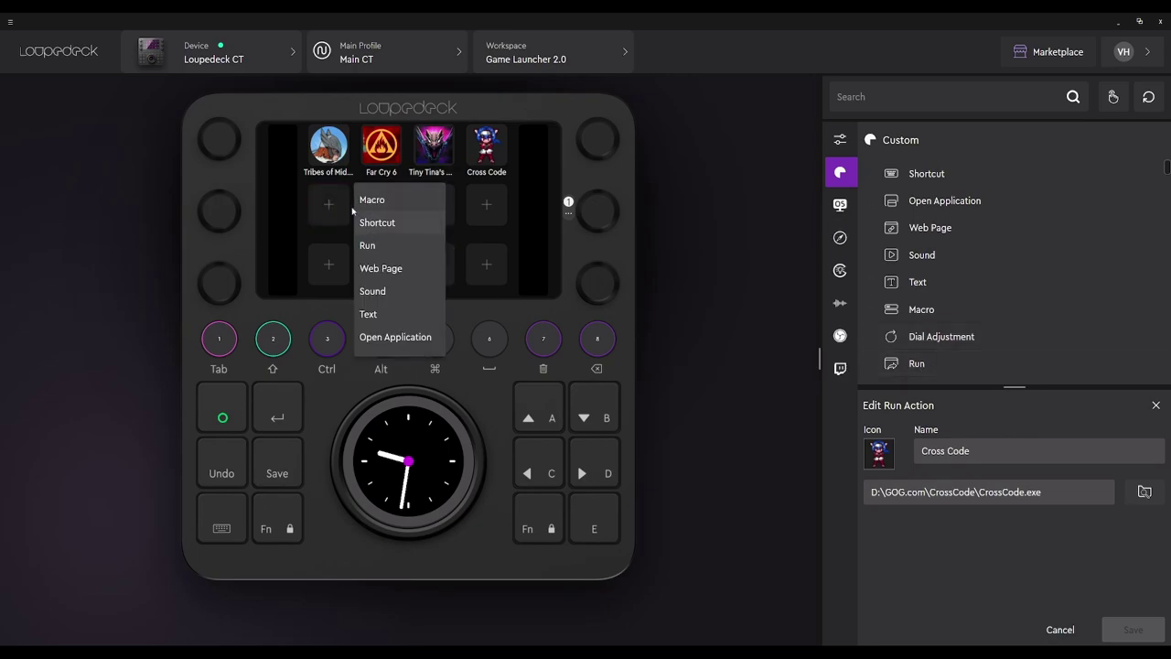
left_click(375, 245)
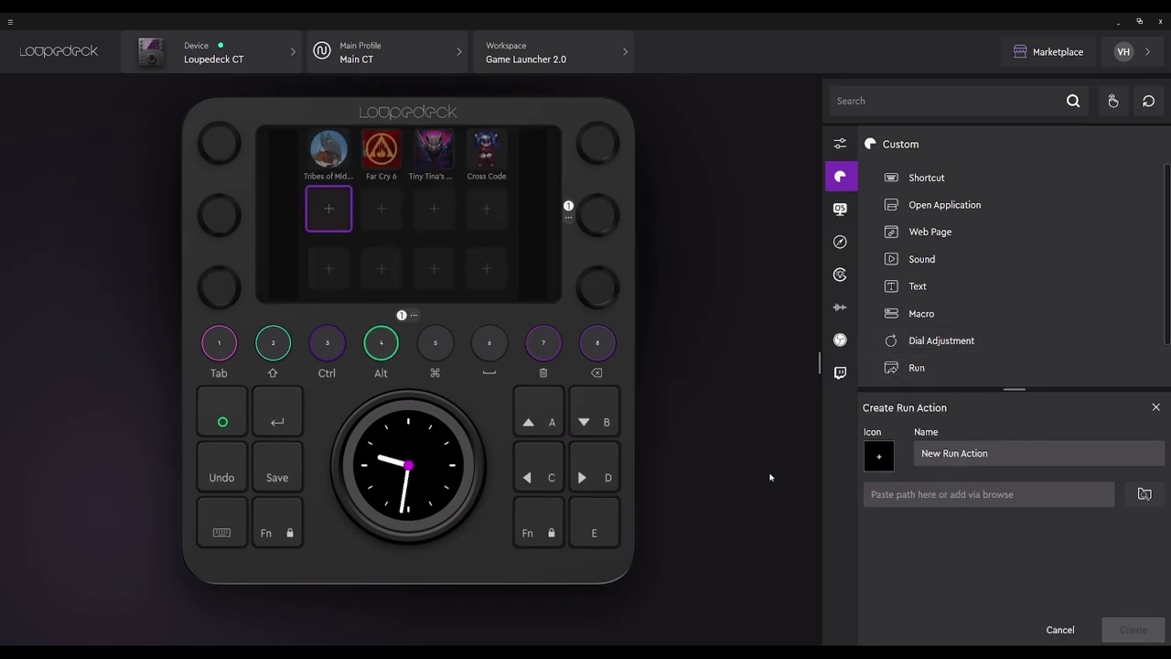
left_click(1118, 20)
Copy the Target path from the Diablo III shortcut's Properties and return to Loupedeck
right_click(534, 262)
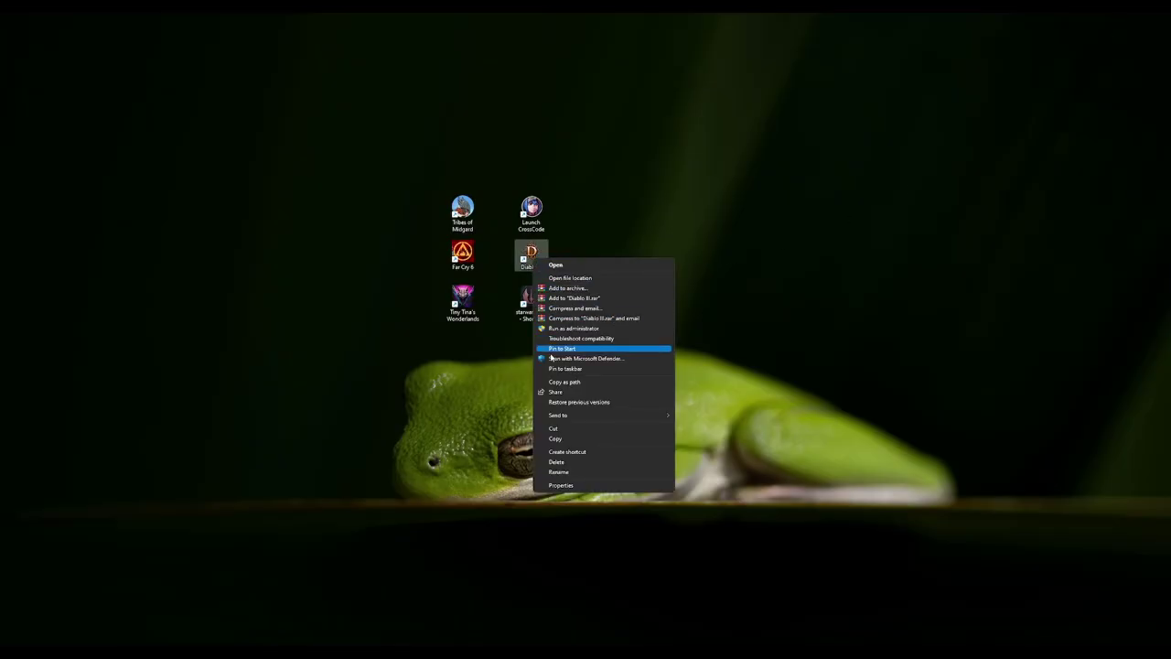
left_click(585, 483)
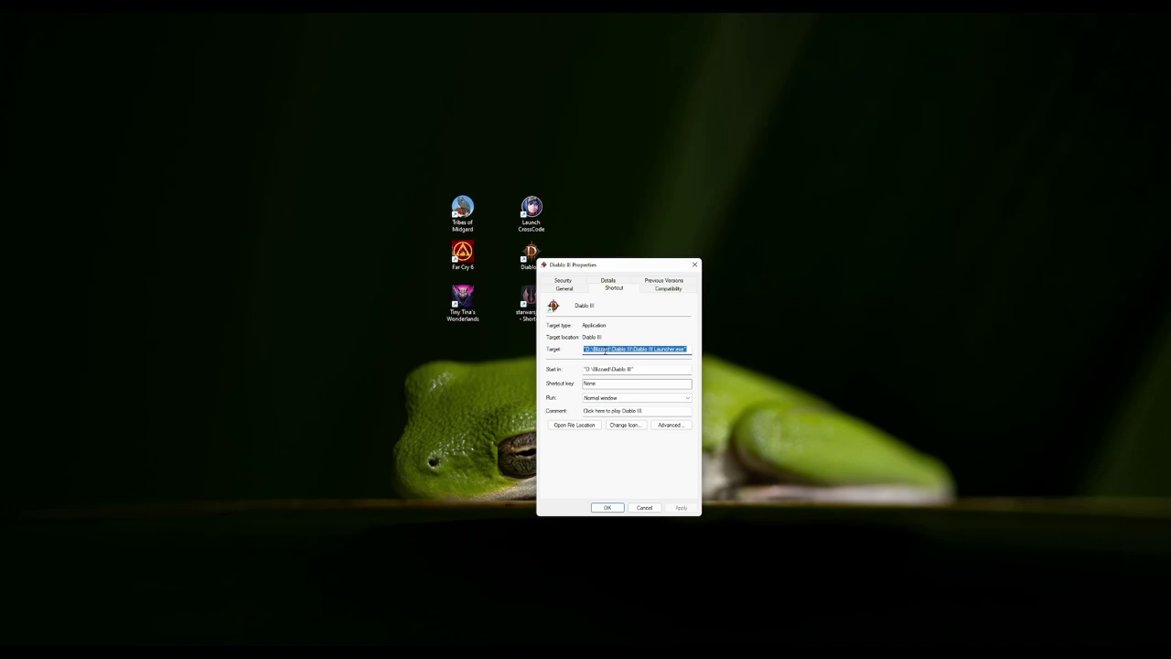
right_click(605, 351)
left_click(631, 381)
left_click(602, 508)
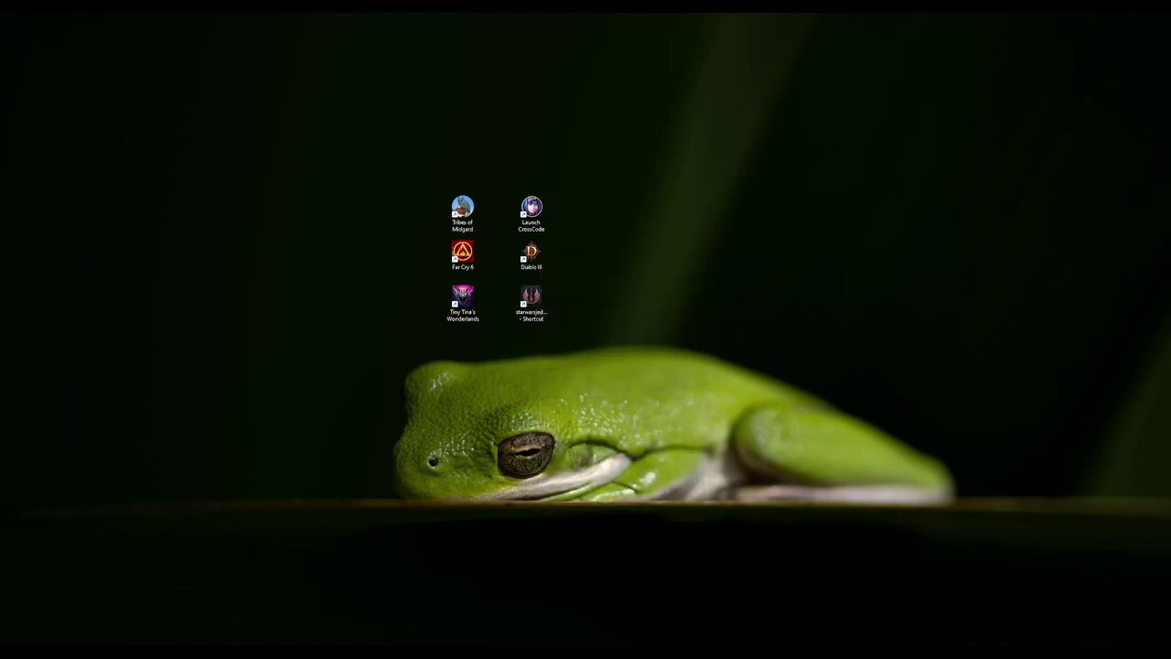
left_click(686, 609)
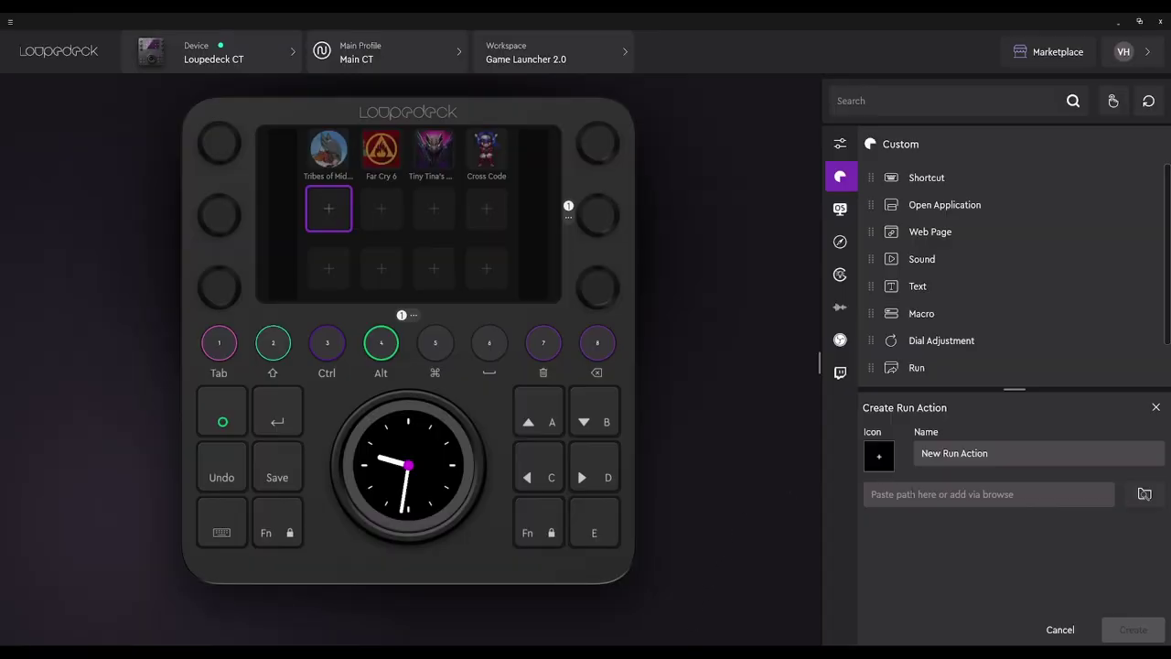
Paste the Diablo III launcher path, remove its leading quote, and name it 'Diablo III'
left_click(907, 494)
key("ctrl+v")
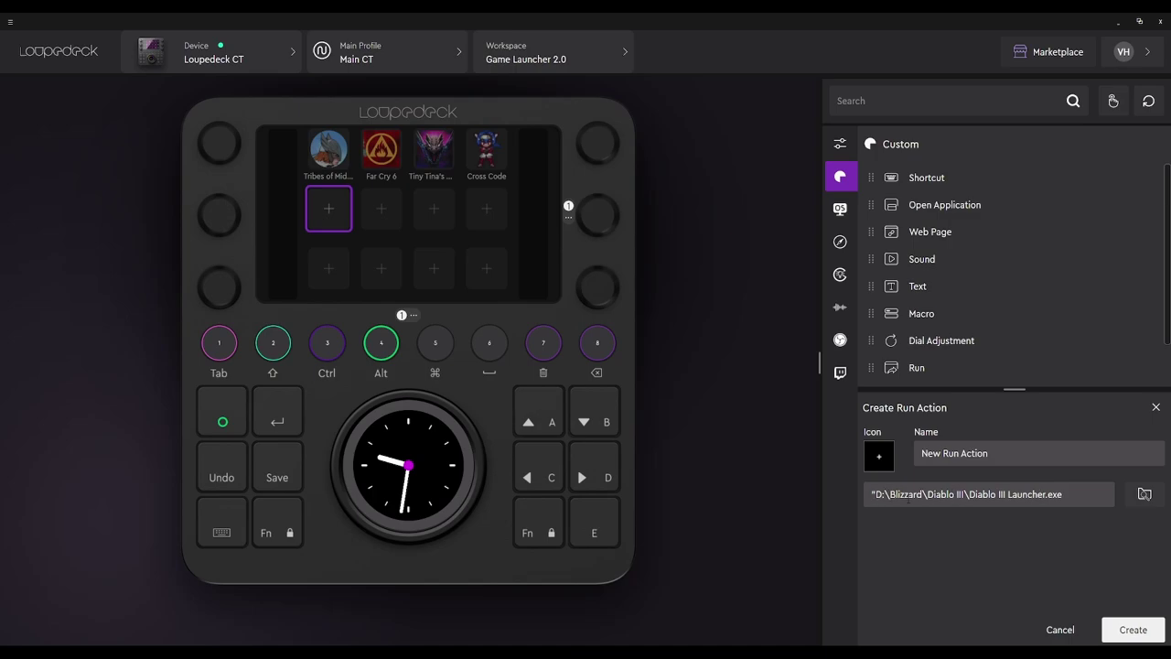
key("Delete")
key("shift+Tab")
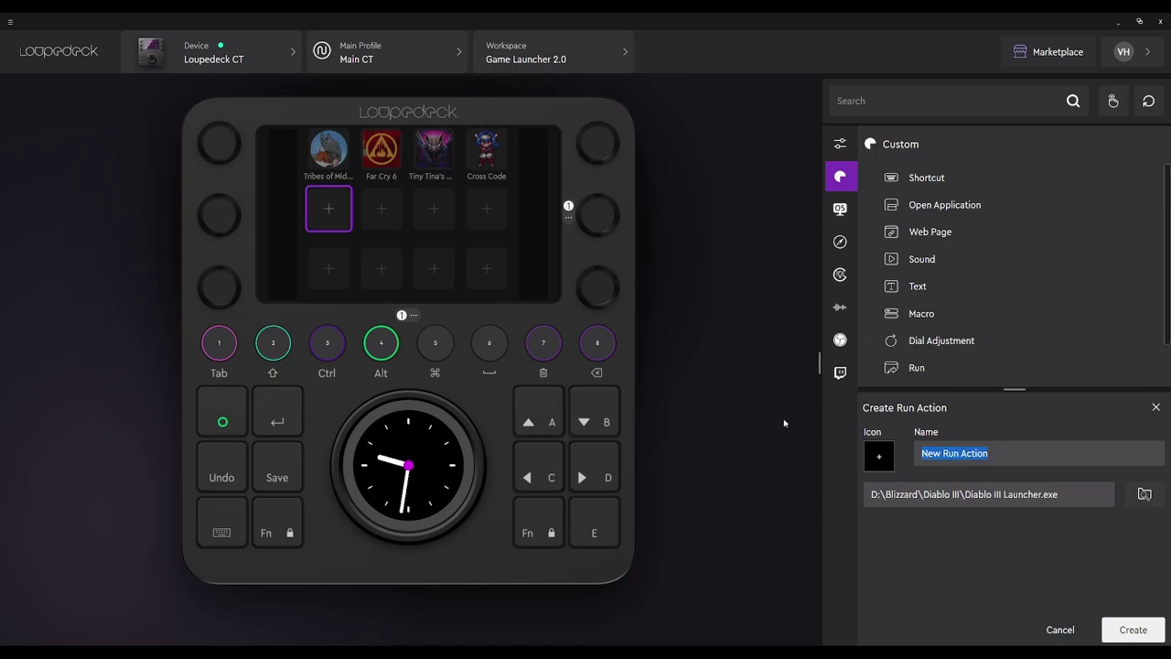
type("Diablo ")
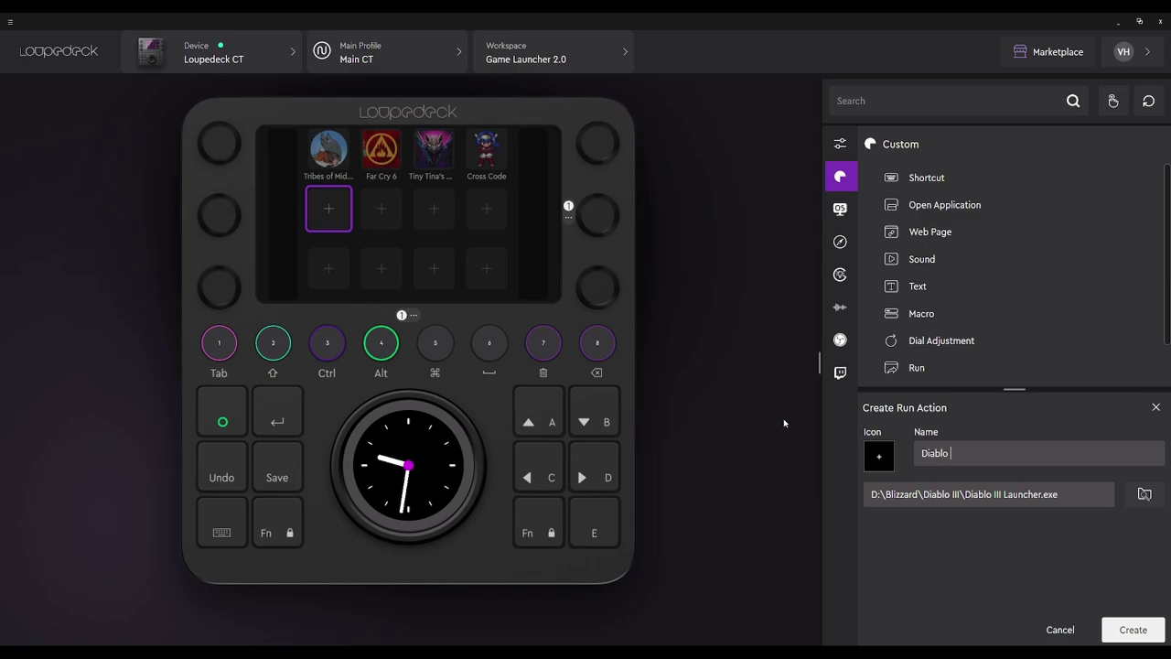
type("III")
Set the icon to D3.png from Game Icons and create the Diablo III action
left_click(884, 458)
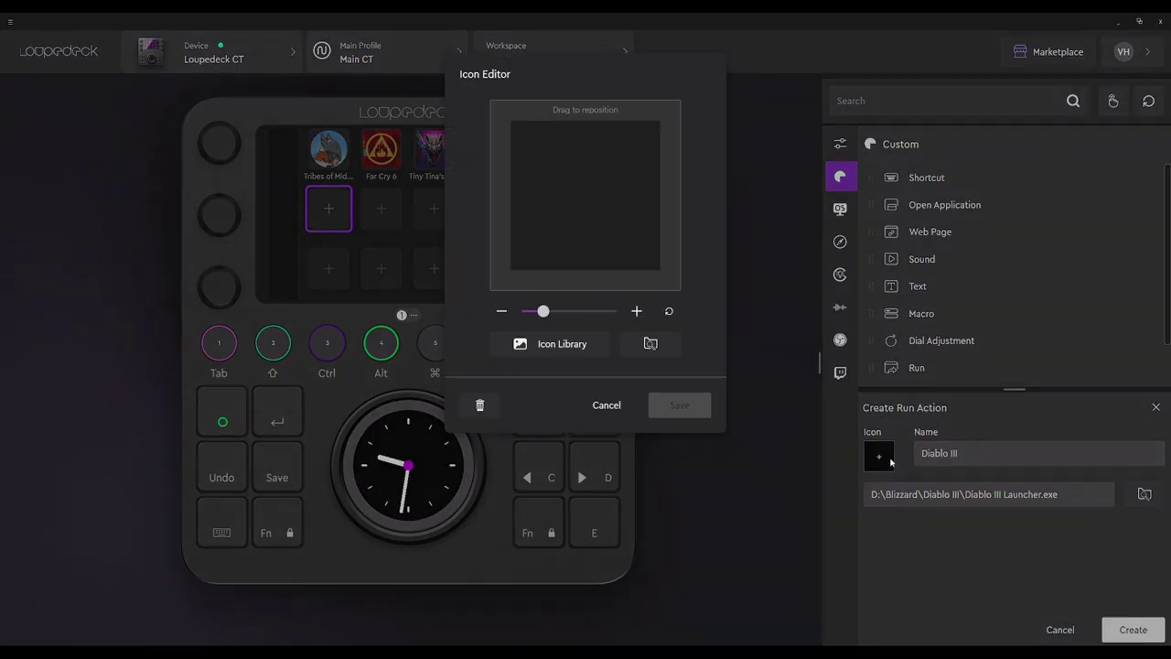
left_click(646, 345)
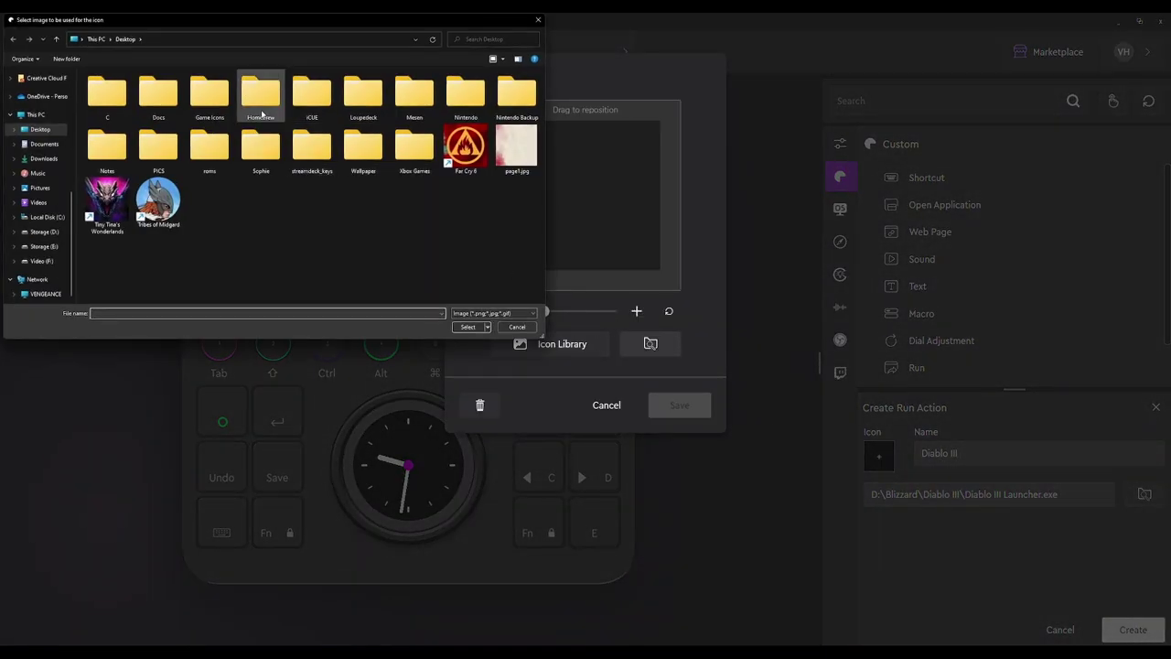
double_click(210, 96)
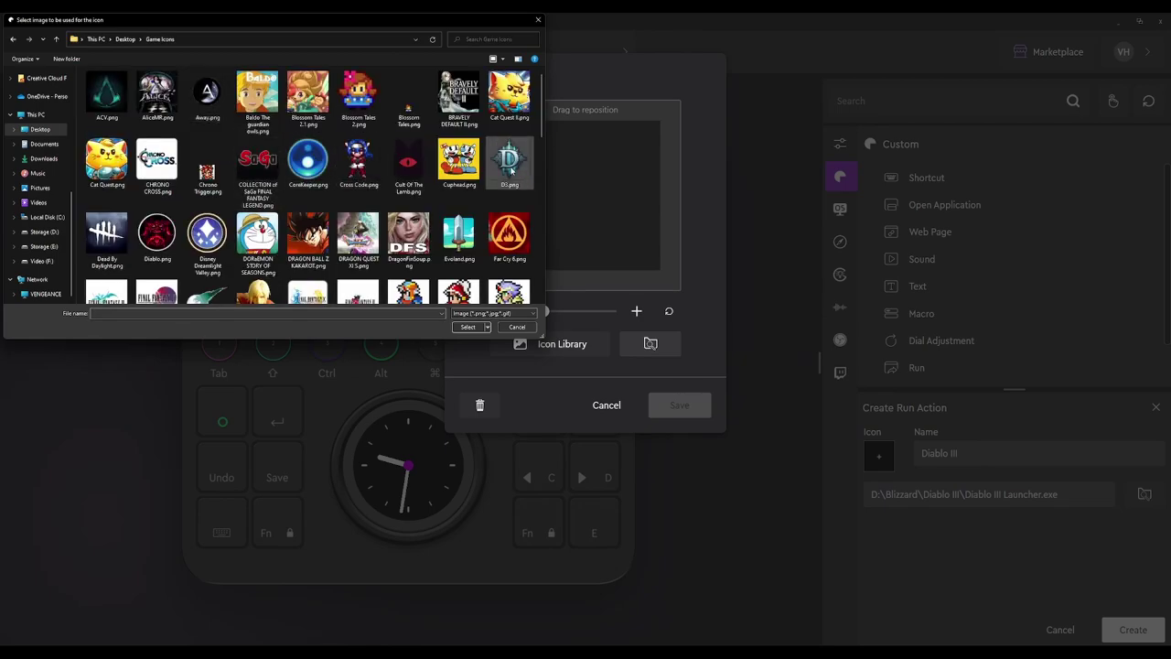
left_click(509, 162)
left_click(467, 327)
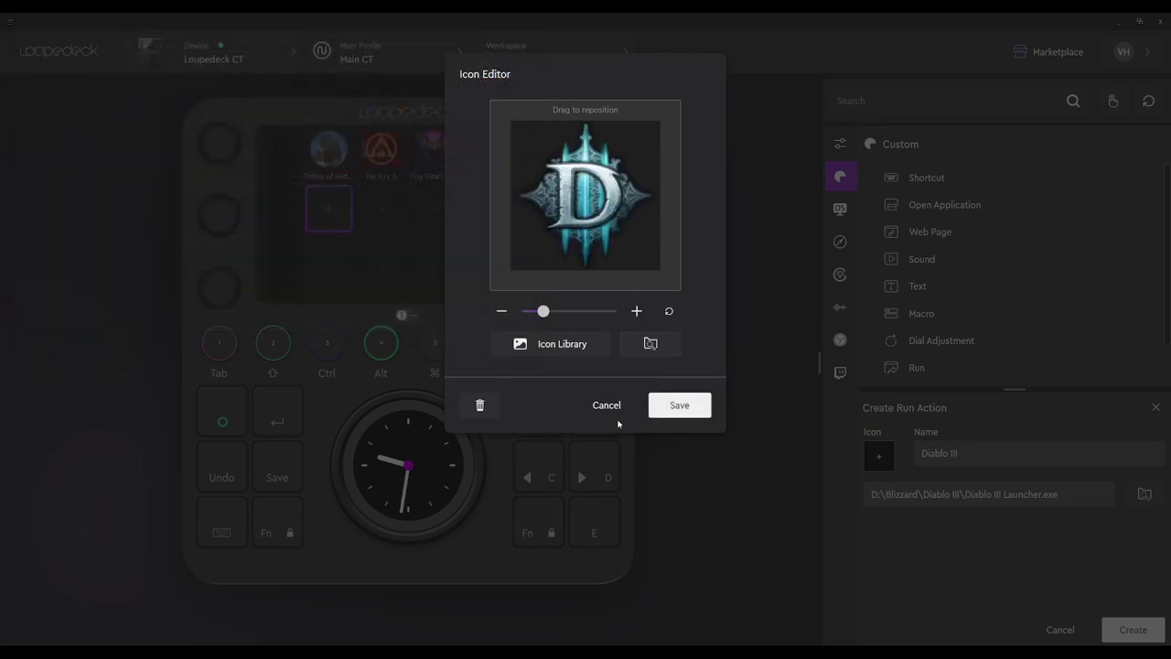
left_click(693, 405)
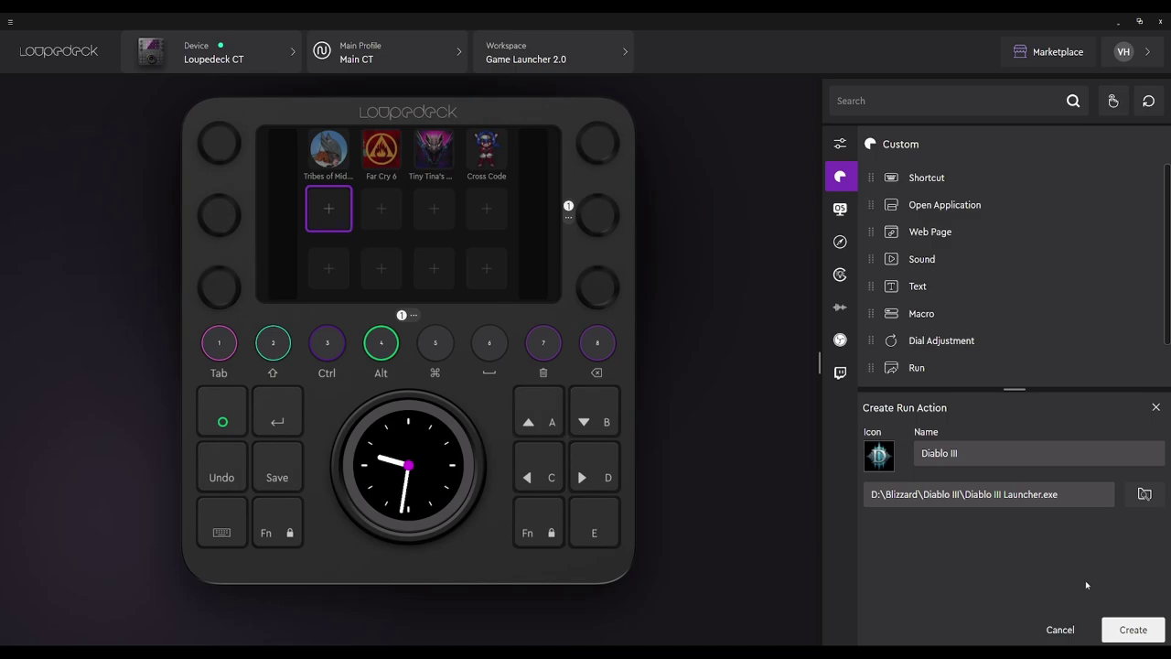
left_click(1133, 630)
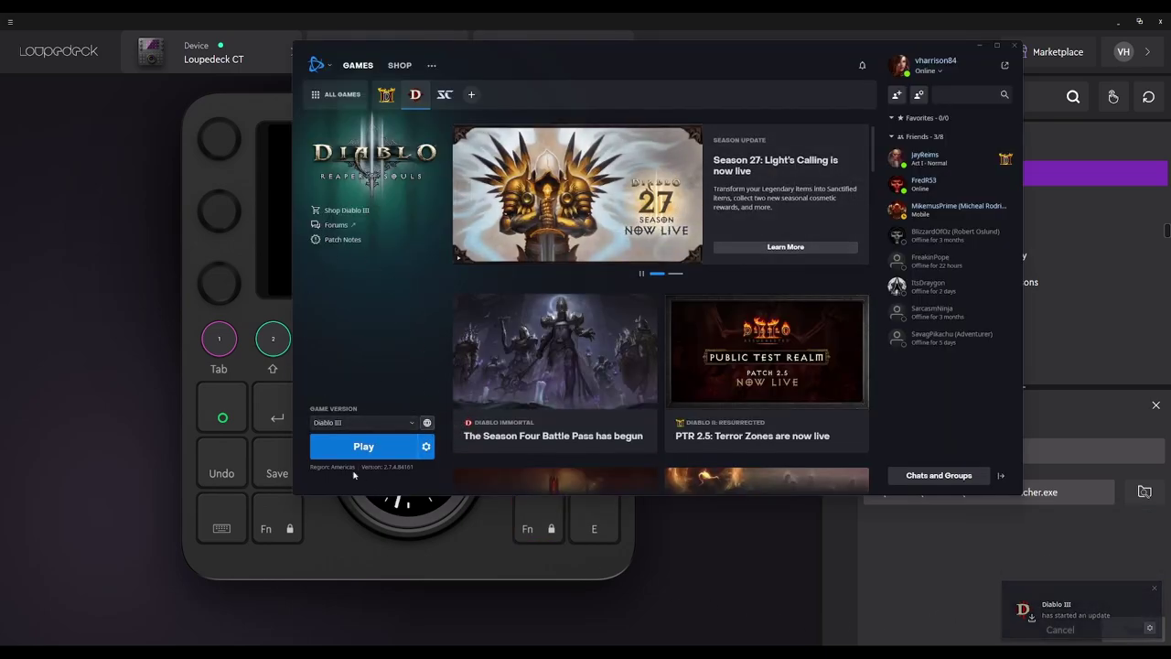
Close the Battle.net launcher after testing and add an action to the next empty slot
left_click(1013, 45)
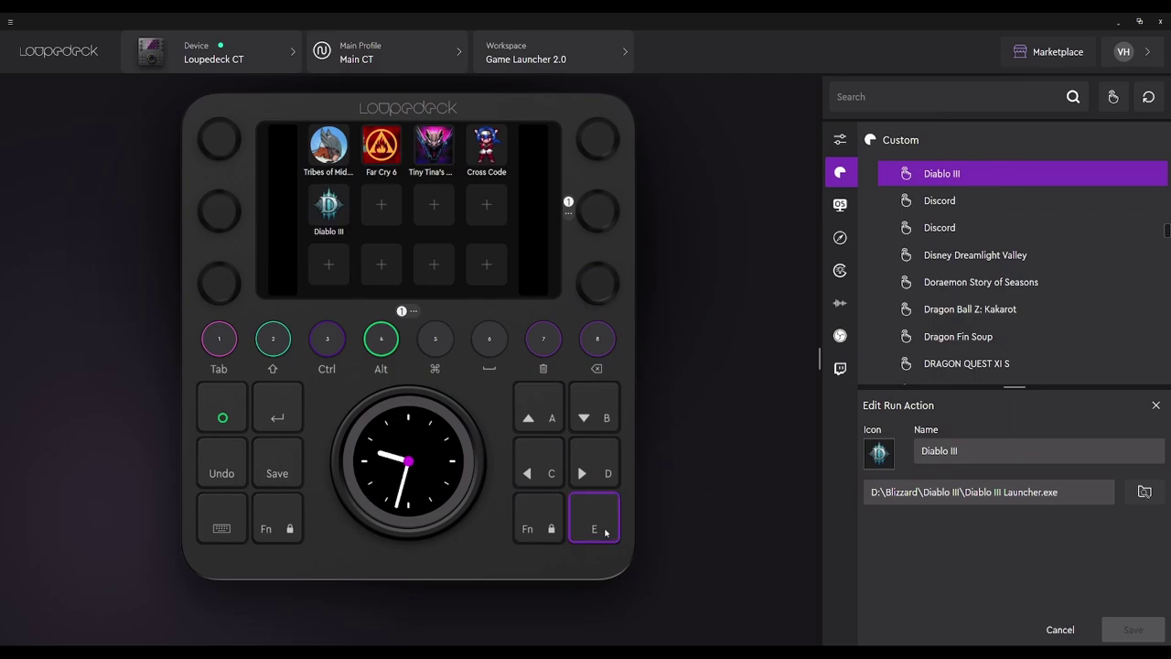
left_click(382, 204)
Make the new slot a Run action and open the Star Wars Jedi shortcut's Properties
left_click(433, 253)
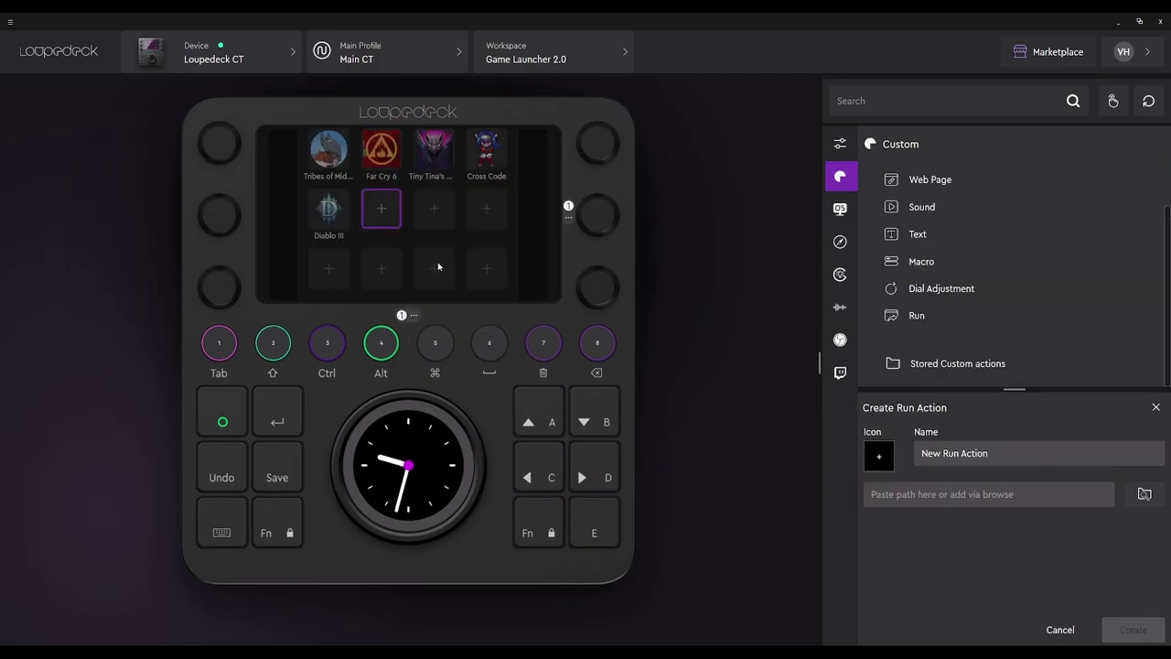
left_click(1117, 20)
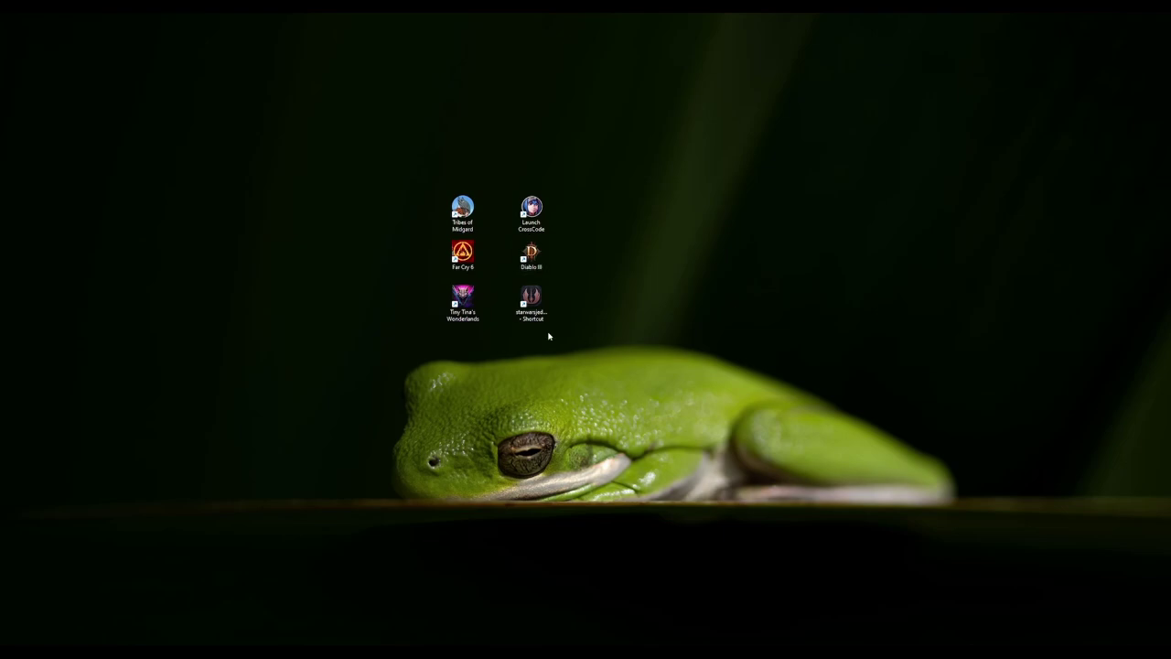
right_click(539, 302)
left_click(579, 532)
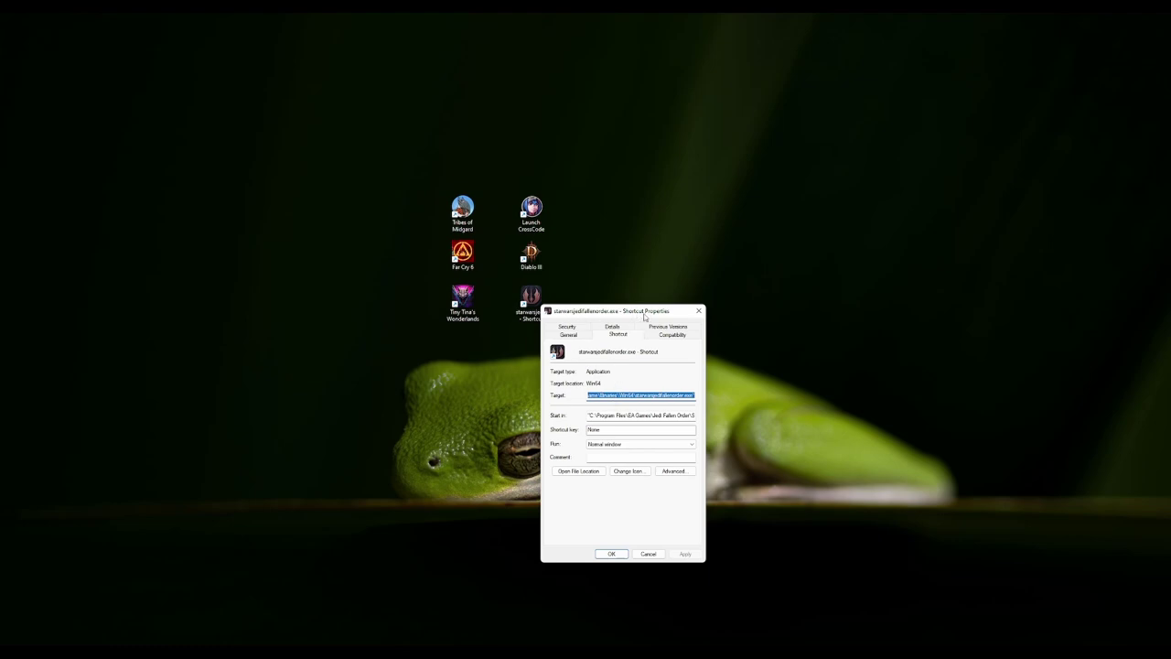
Copy the starwarsjedifallenorder.exe Target path, cancel Properties, and return to Loupedeck
right_click(629, 395)
left_click(651, 423)
right_click(625, 397)
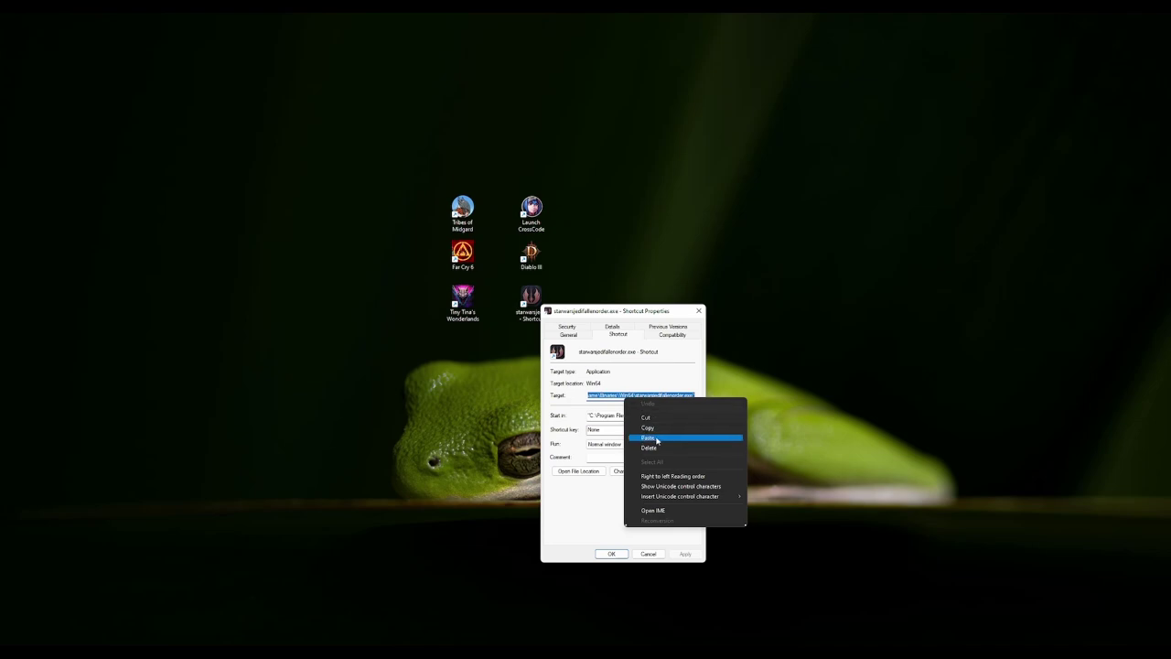
left_click(655, 439)
left_click(648, 553)
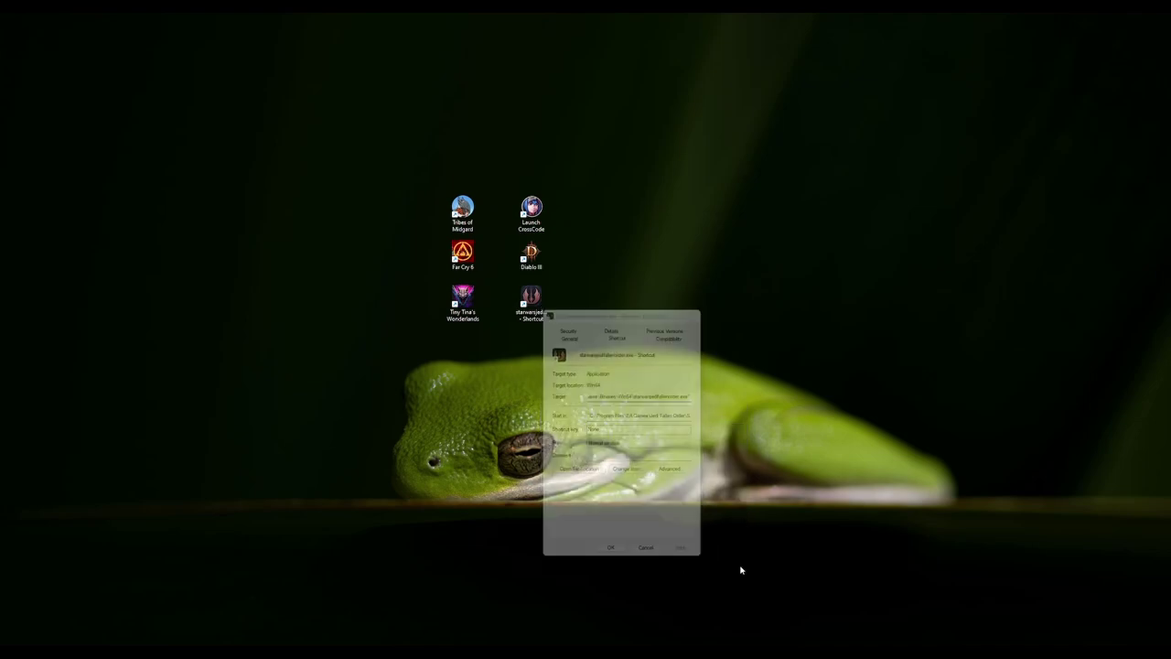
left_click(686, 608)
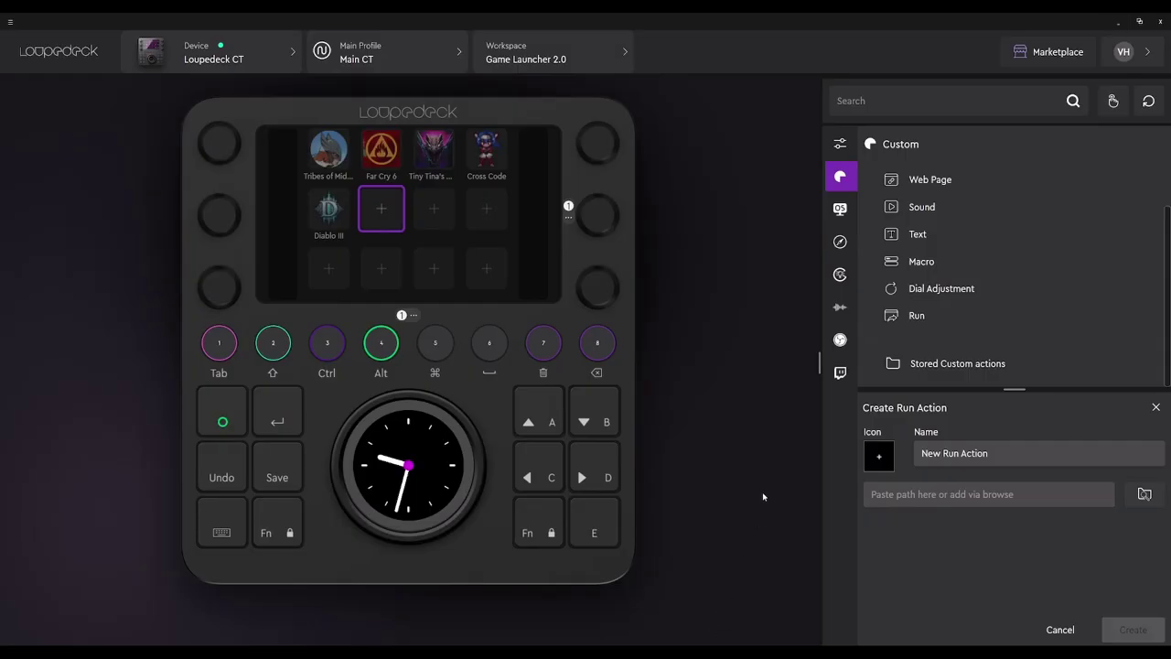
Paste the starwarsjedifallenorder.exe path without quotes and name it 'Star Wars: Jedi Fallen Order'
key("ctrl+v")
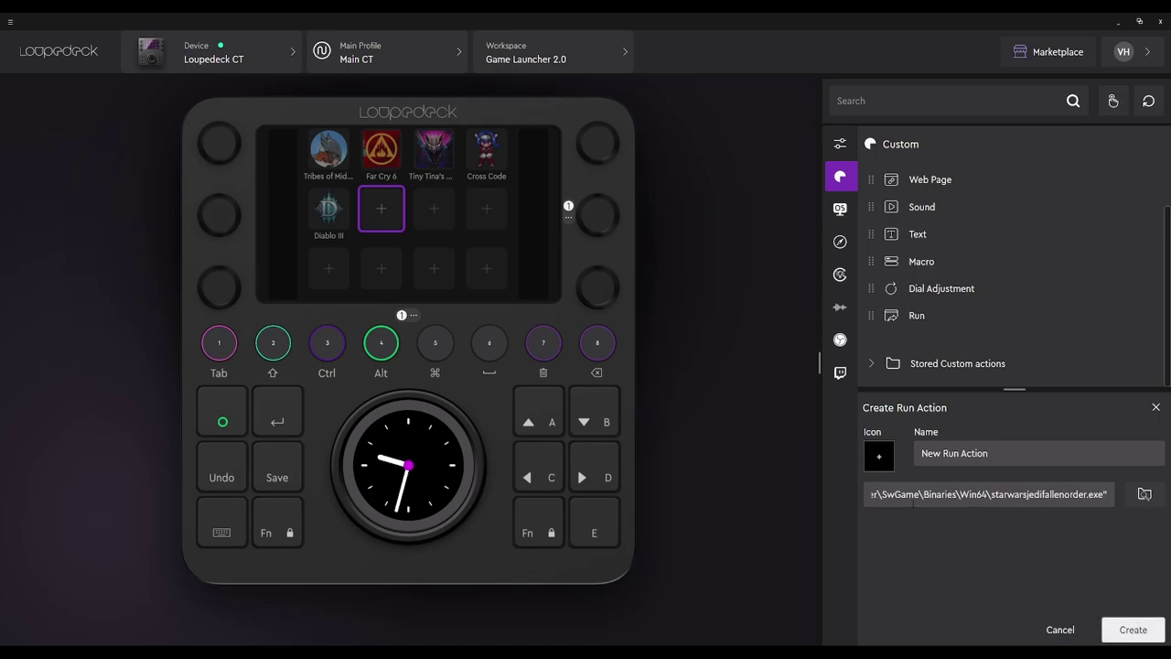
key("BackSpace")
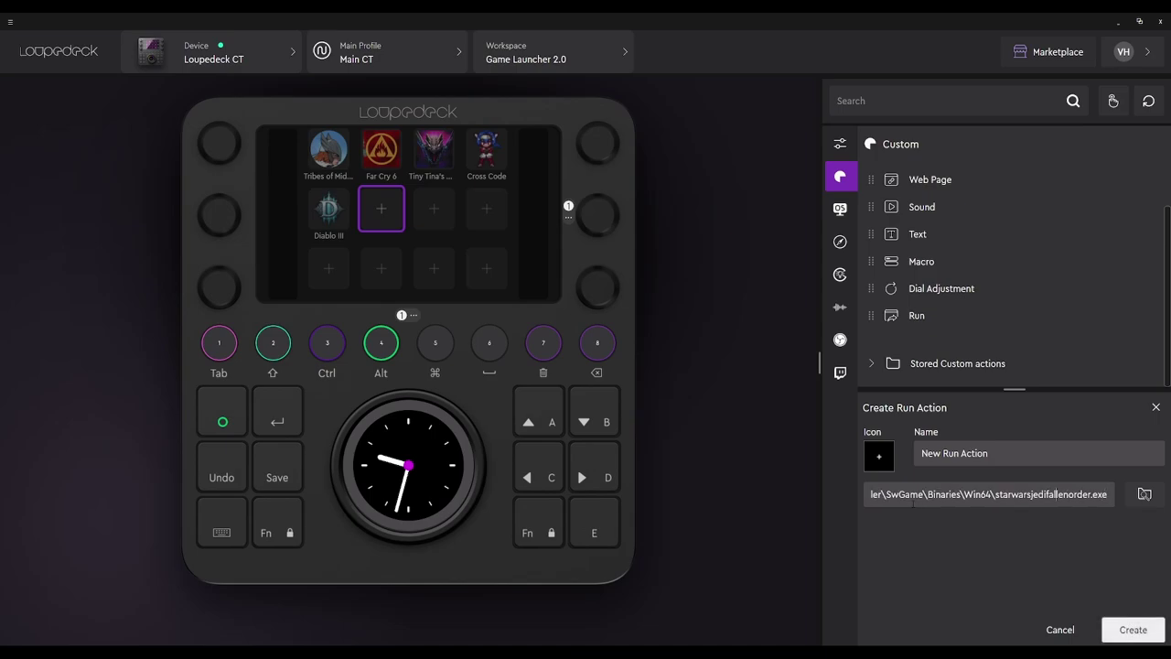
key("Left")
key("Left")
key("Left")
key("Left")
key("Left")
key("Left")
key("Left")
key("Left")
key("Left")
key("Left")
key("Left")
key("Left")
key("Left")
key("Left")
key("Left")
key("Left")
key("Left")
key("Left")
key("Left")
key("Left")
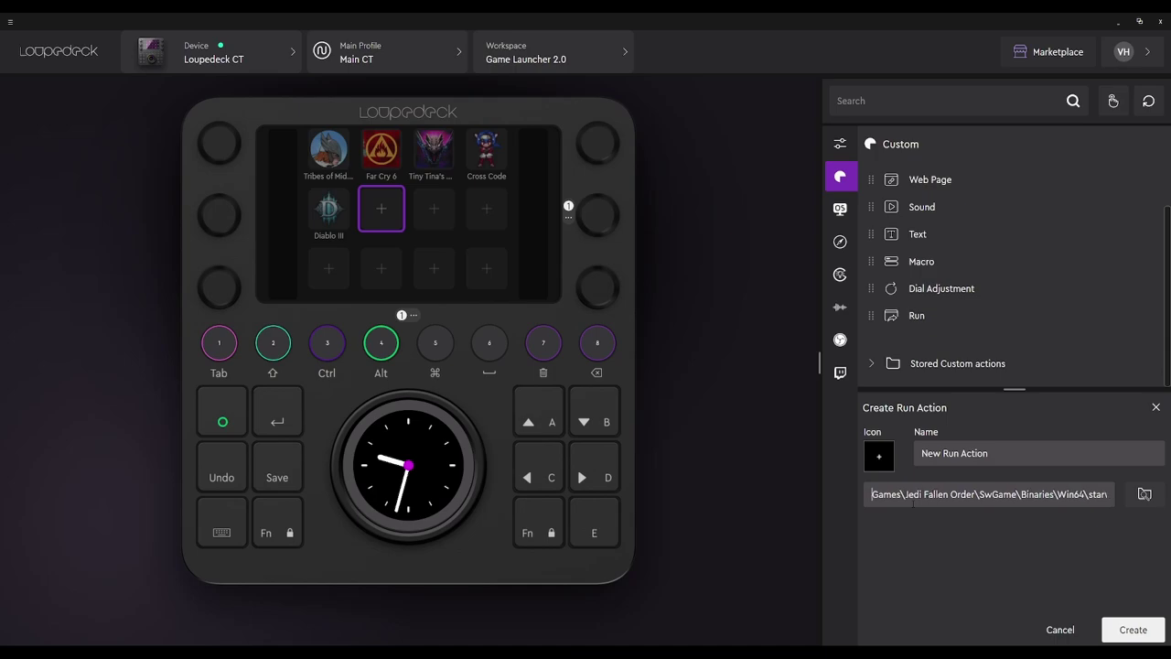
key("Delete")
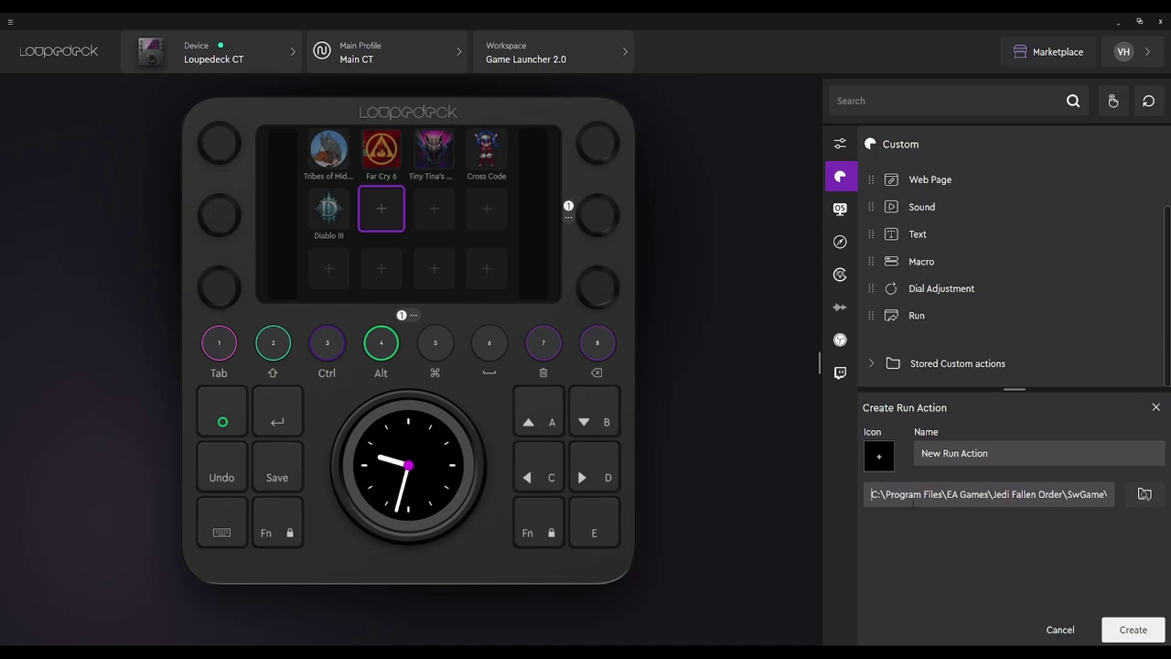
left_click(1020, 455)
type("Star Wars: Jedi F")
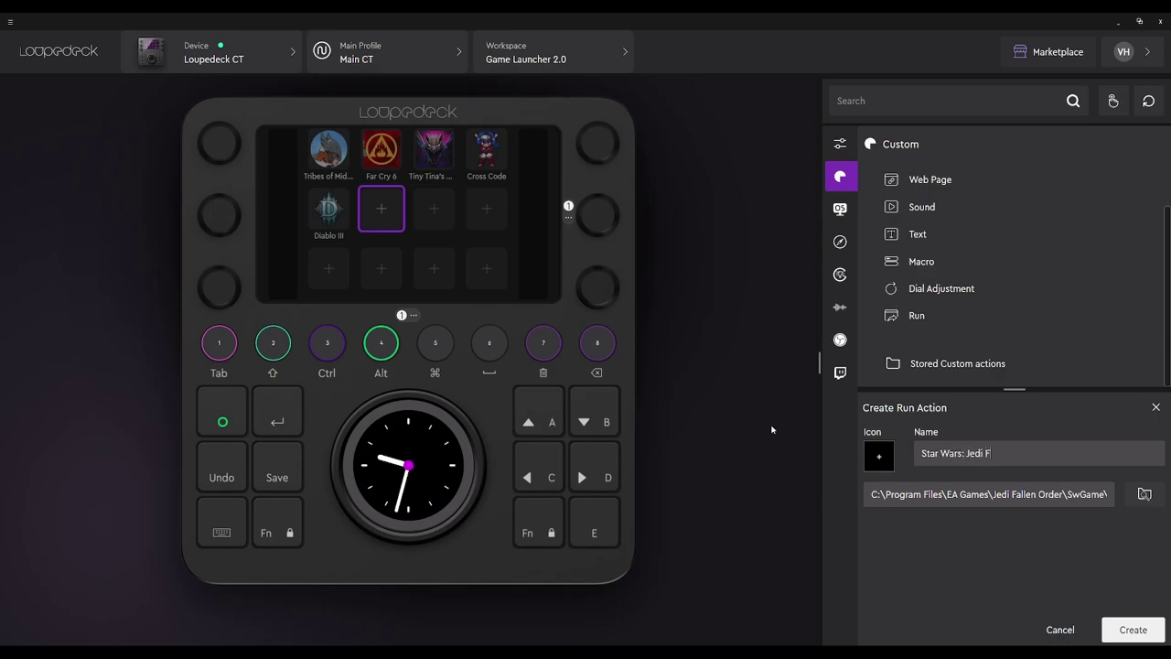
type("allen Order")
left_click(878, 456)
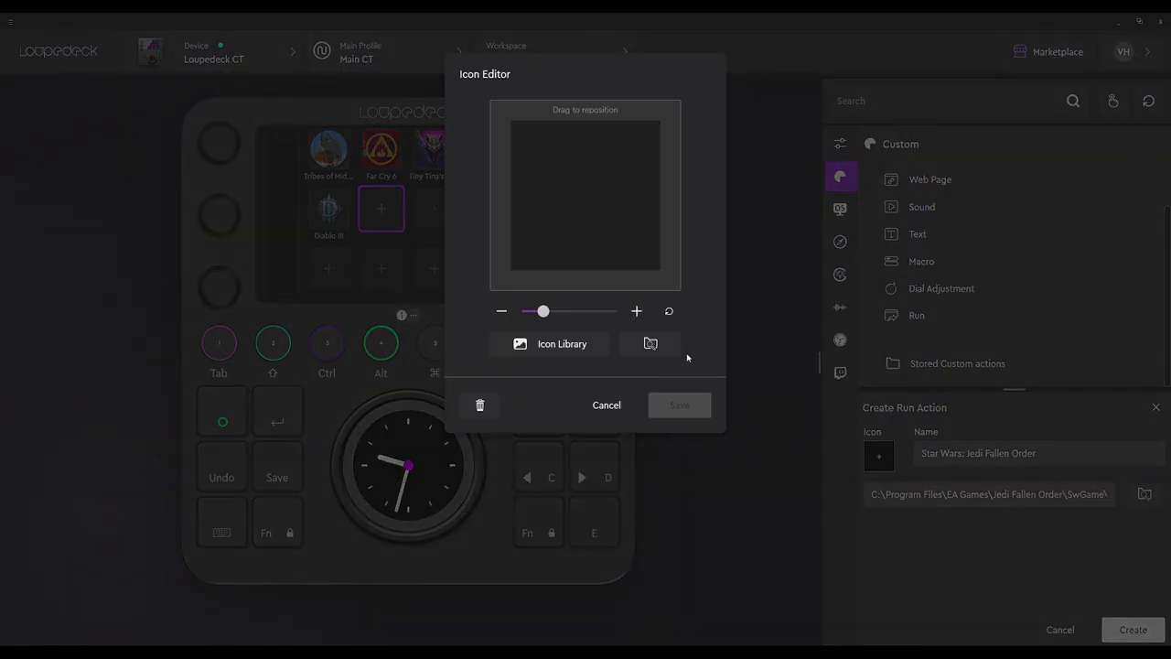
Set the icon to JediFallenOrder.png from the Game Icons folder and save it
left_click(650, 343)
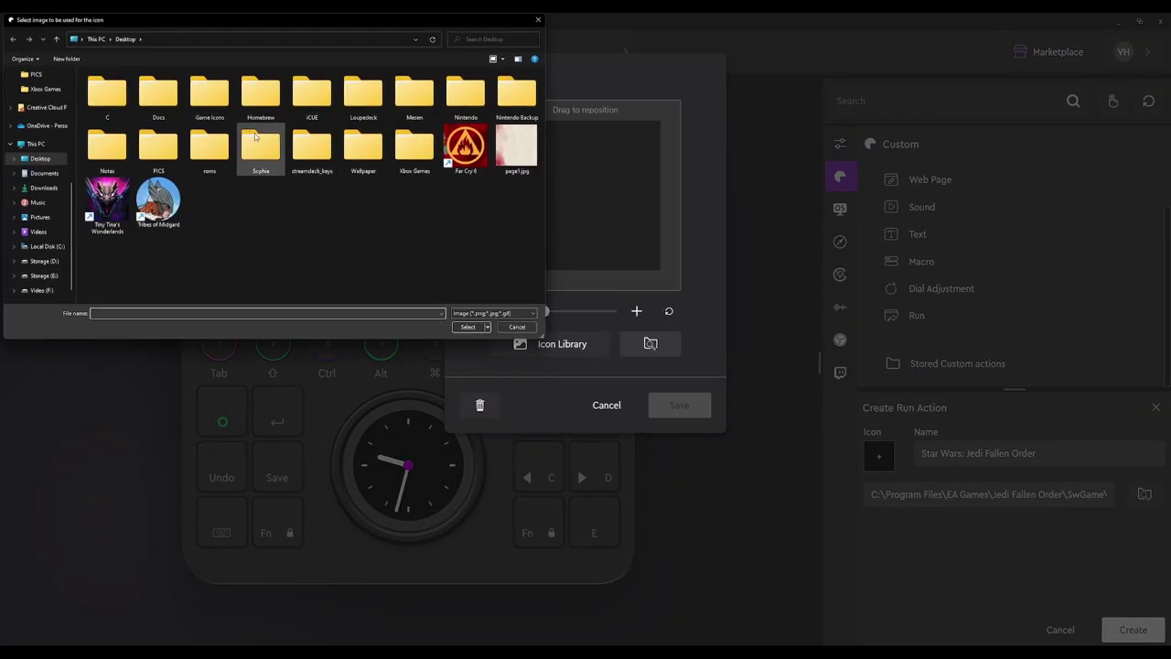
double_click(223, 108)
scroll(381, 194, "down", 5)
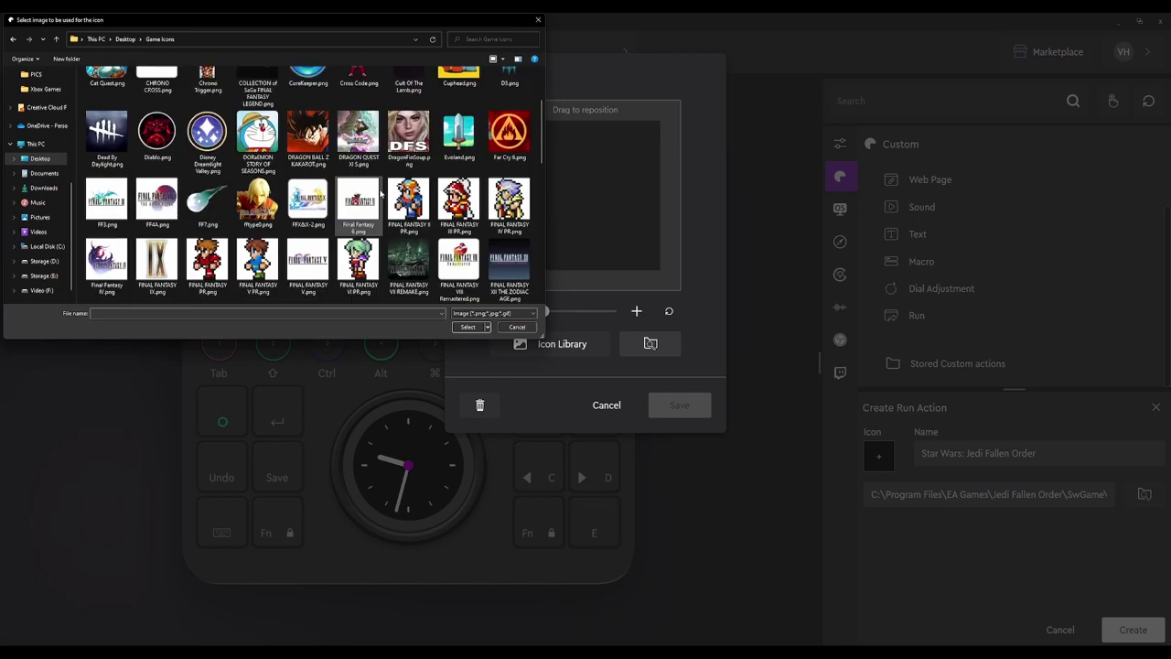
left_click(408, 178)
left_click(467, 326)
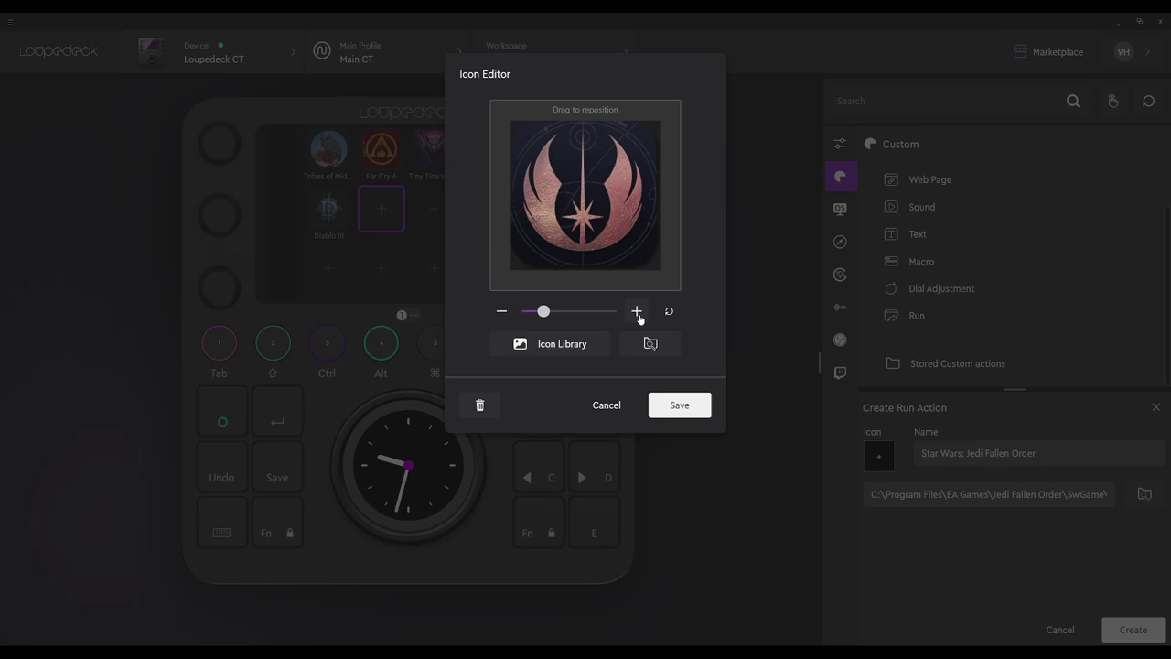
left_click(677, 408)
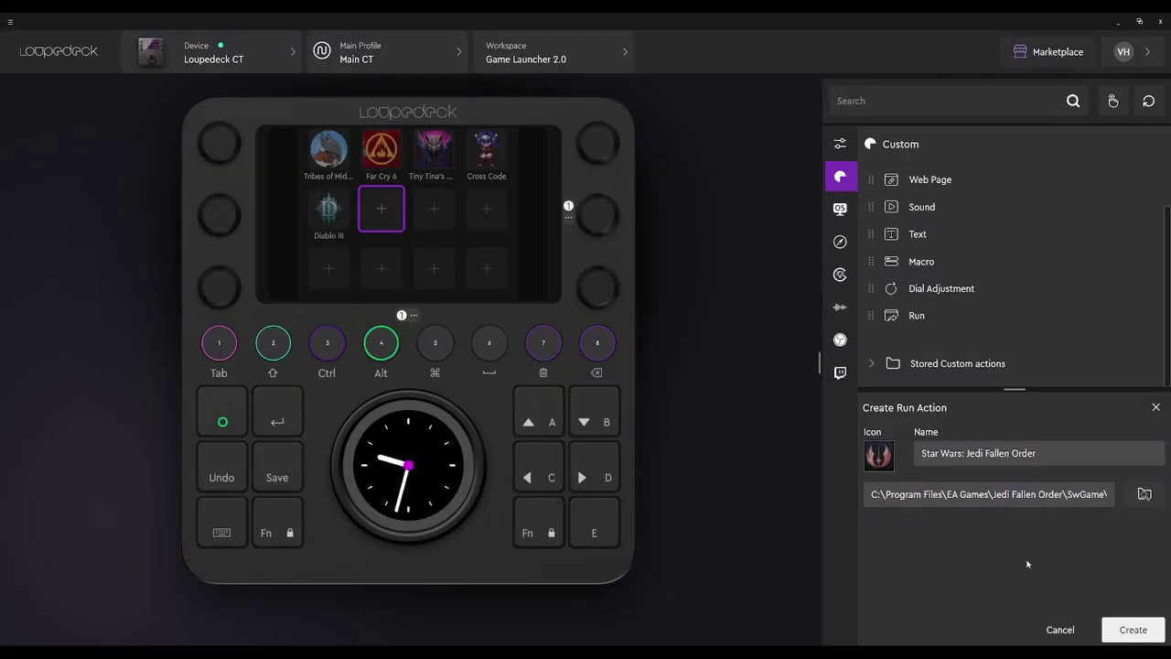
Create the Star Wars action and confirm in Program Compatibility Assistant that it worked
left_click(1124, 630)
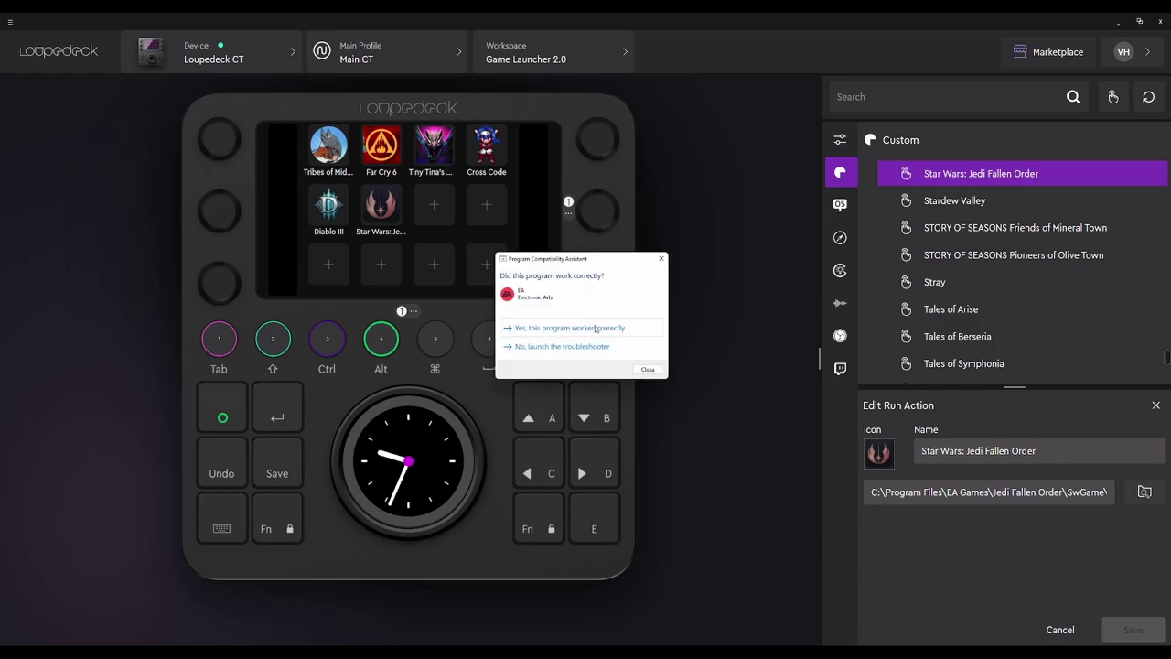
left_click(595, 327)
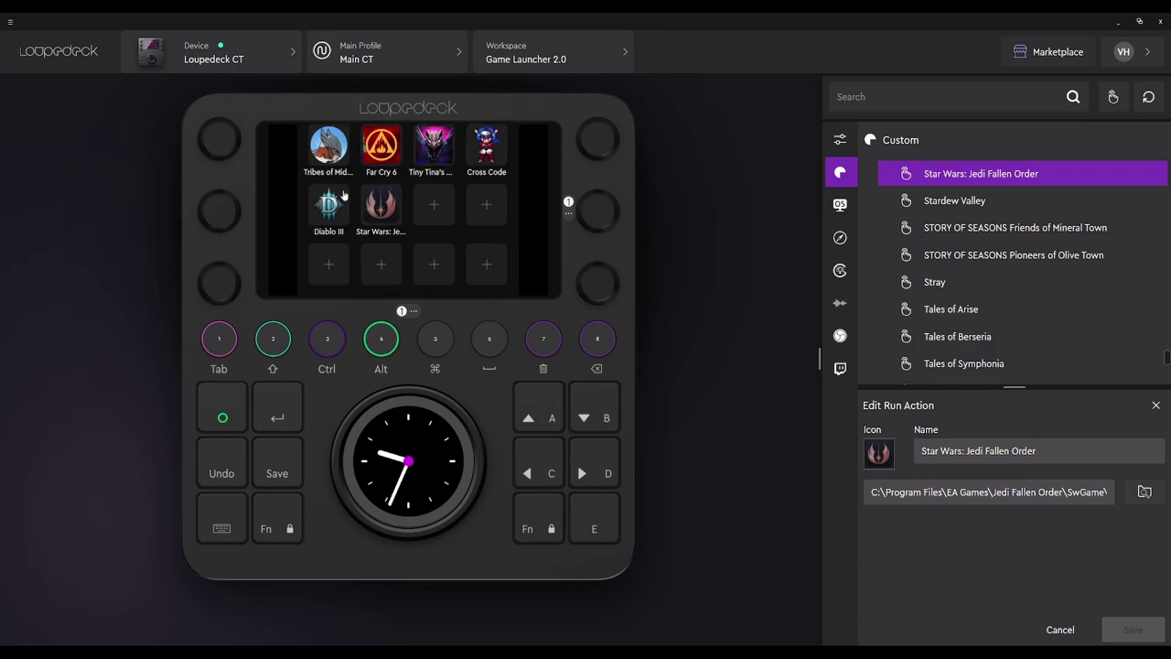
Switch Loupedeck to the original Game Launcher workspace from the Workspace dropdown
left_click(416, 64)
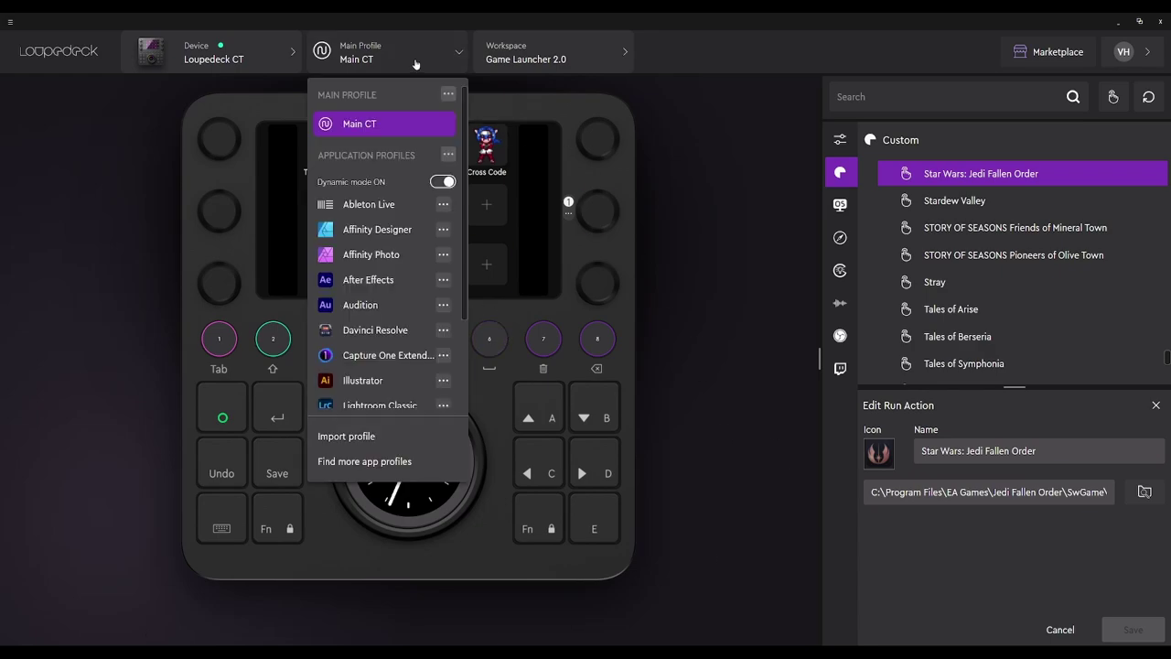
left_click(517, 64)
left_click(518, 166)
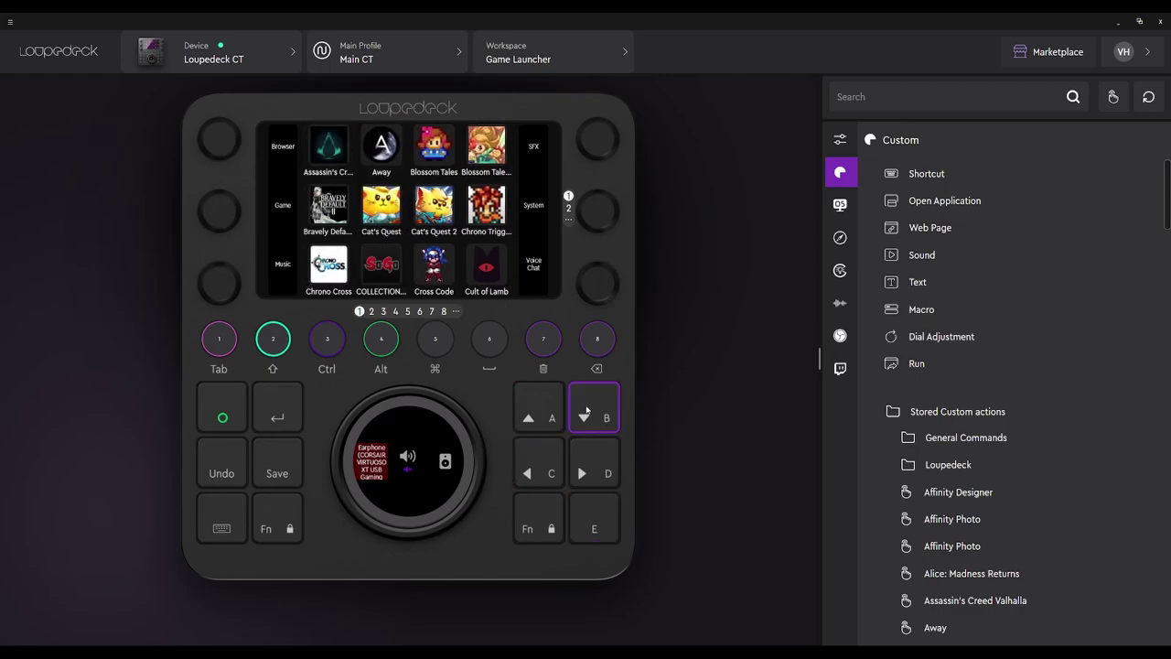
Collapse Stored Custom actions and show the Loupedeck Device Actions with their navigation actions
mouse_move(458, 457)
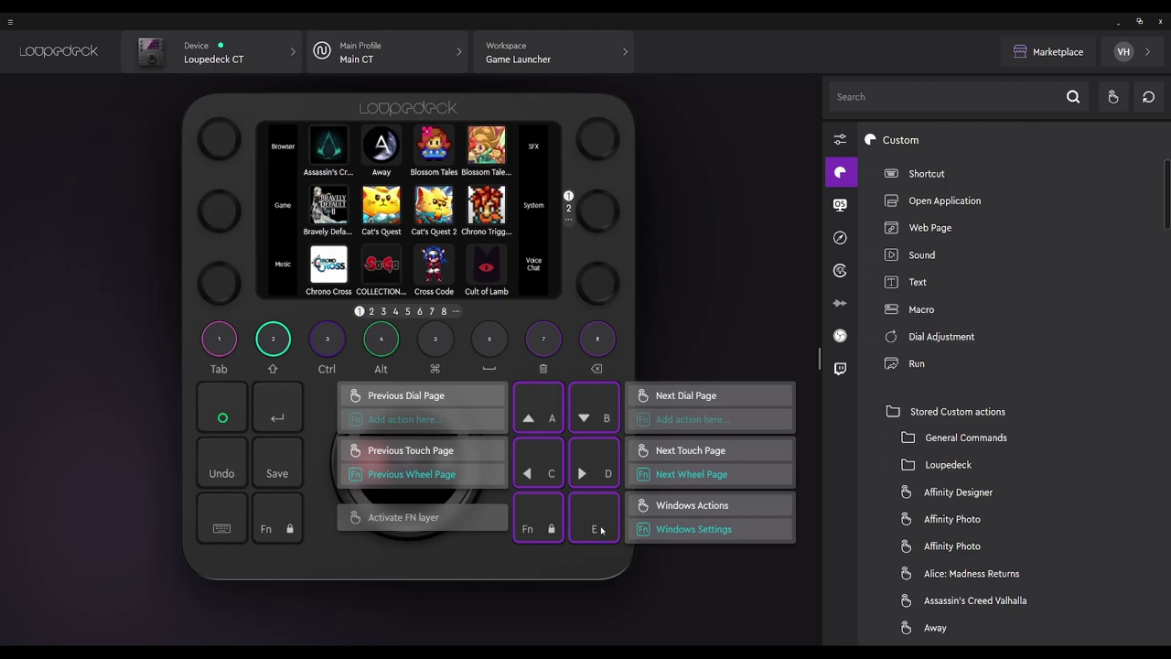
left_click(872, 413)
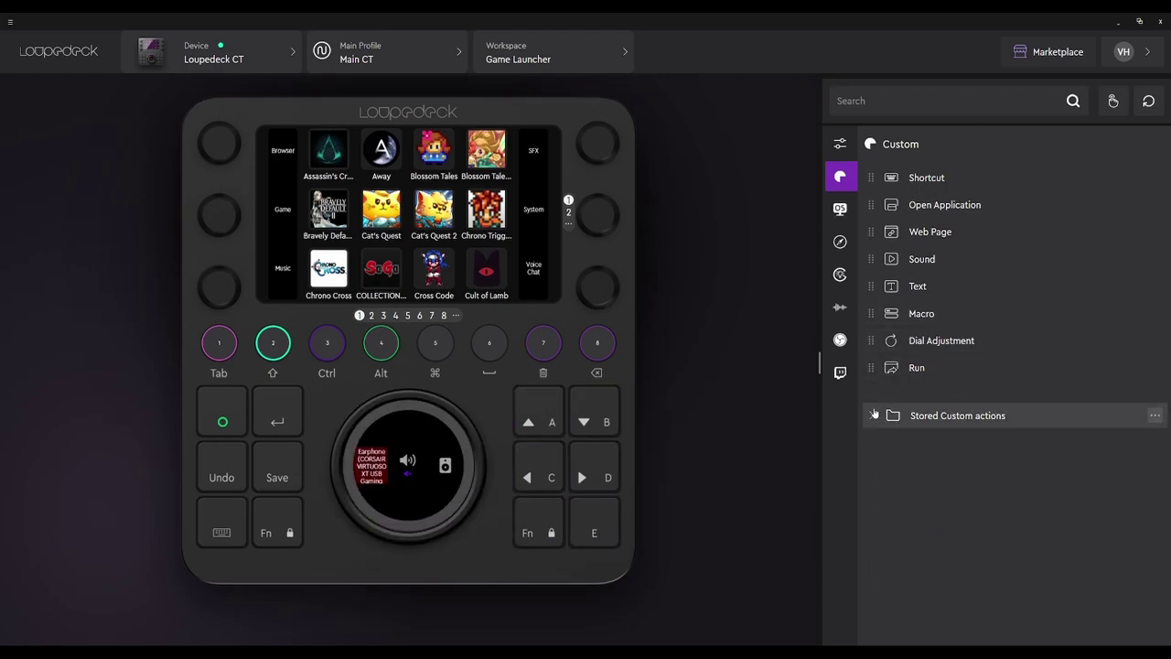
left_click(840, 241)
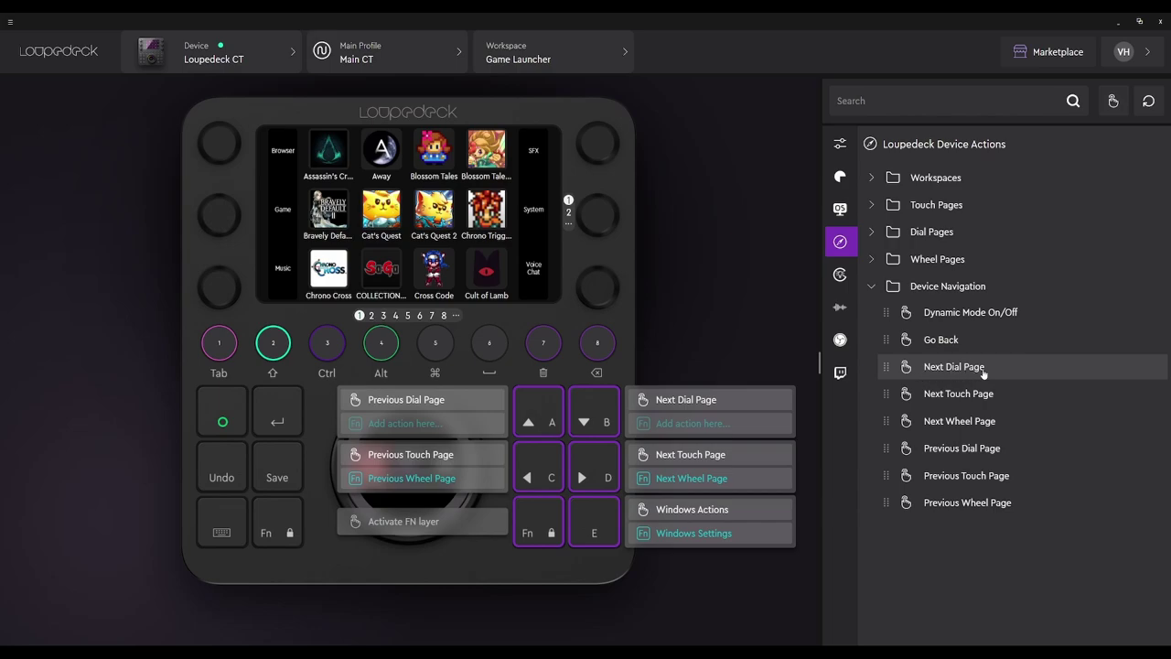
left_click_drag(954, 366, 601, 306)
left_click_drag(994, 368, 586, 239)
left_click_drag(556, 181, 567, 261)
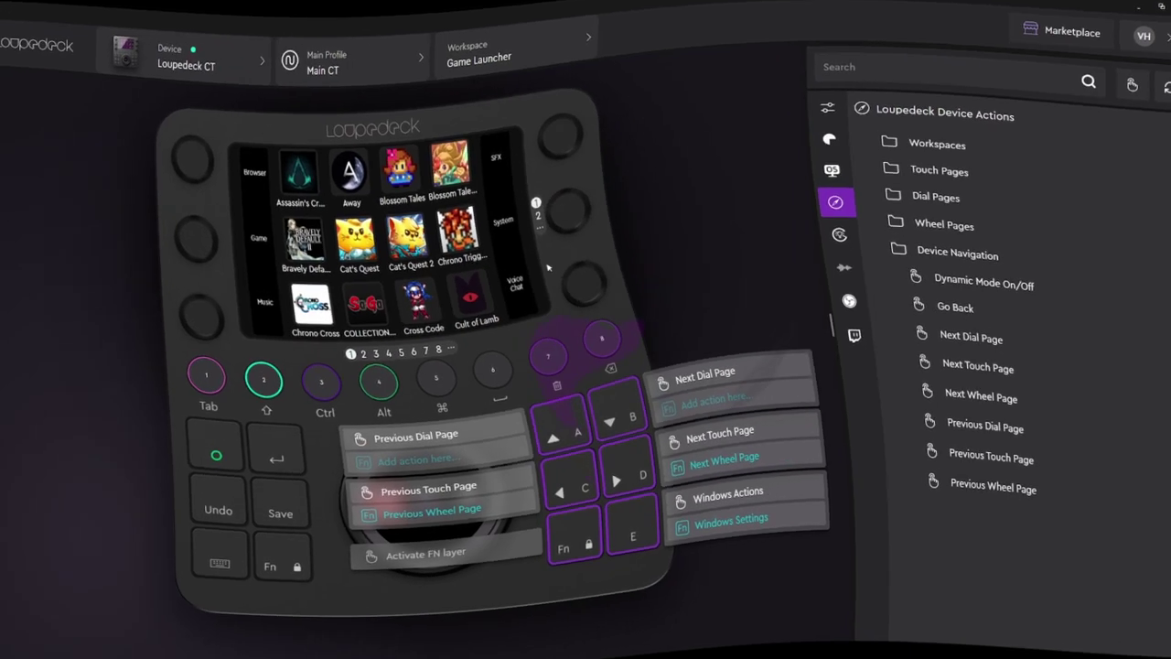